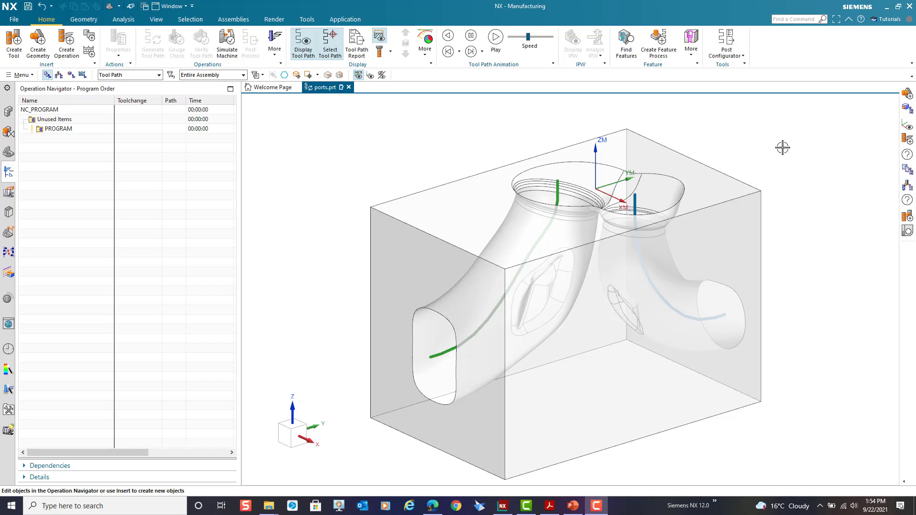
Step: Review the SPHERICAL_D20 tool and the FINISH_SMALL_PORT cut area in the operation navigator's machine tool and geometry listings
{"action": "middle_click_drag", "start_coordinate": [781, 148], "coordinate": [717, 155]}
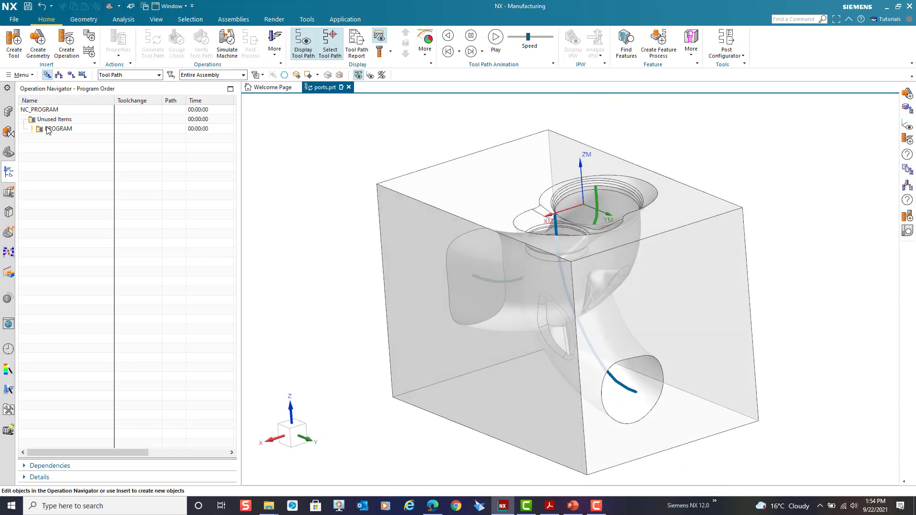
{"action": "left_click", "coordinate": [59, 76]}
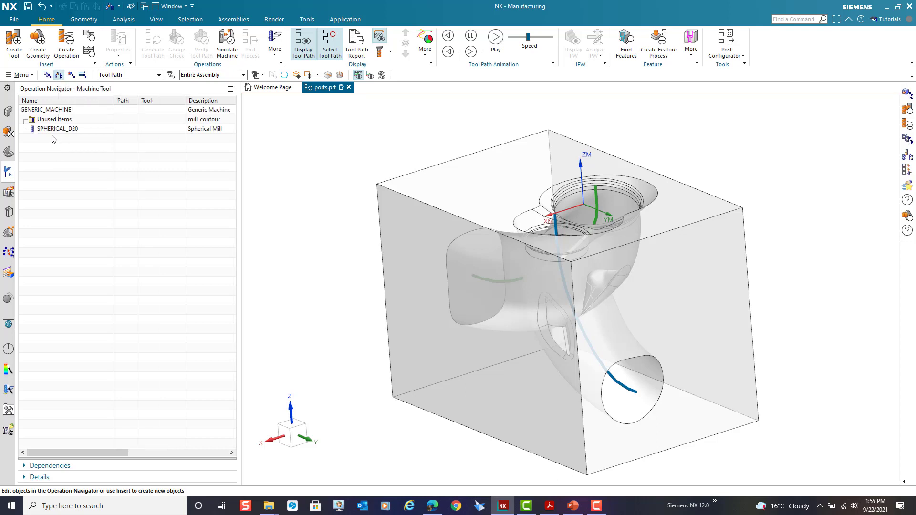
{"action": "left_click", "coordinate": [54, 129]}
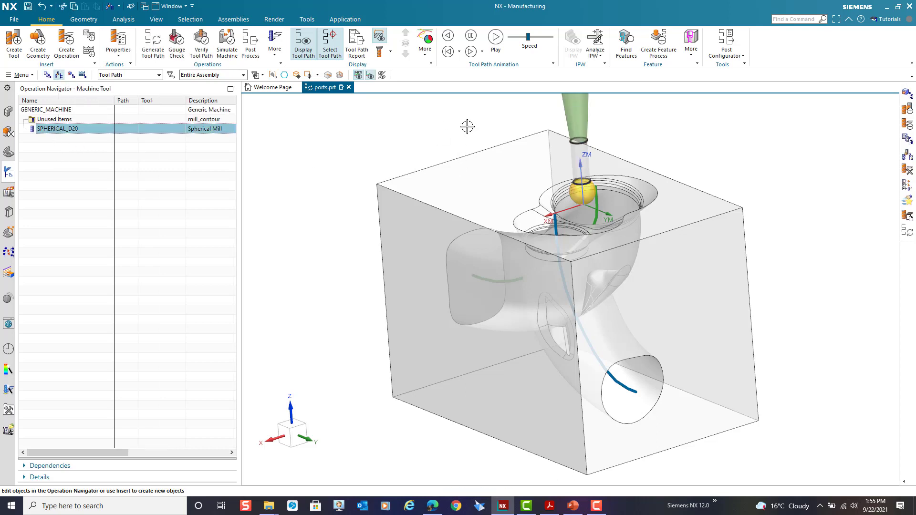
{"action": "left_click", "coordinate": [71, 76]}
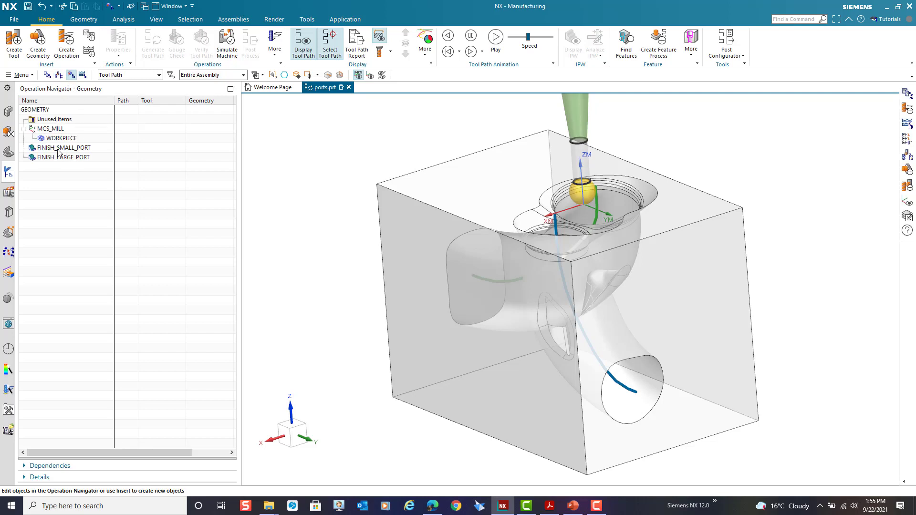
{"action": "left_click", "coordinate": [82, 148]}
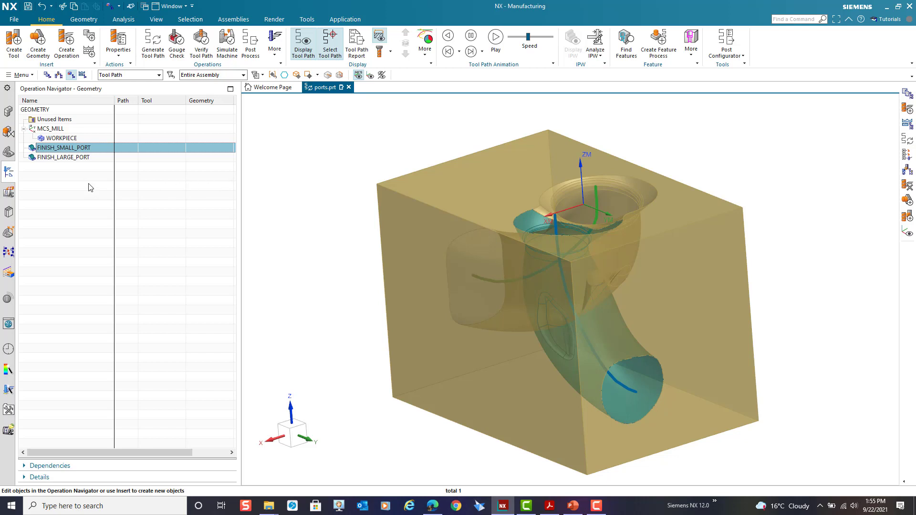
Step: Create a mill_multi-axis TUBE_FINISH operation in PROGRAM with tool SPHERICAL_D20, geometry FINISH_SMALL_PORT and method MILL_FINISH
{"action": "left_click", "coordinate": [47, 75]}
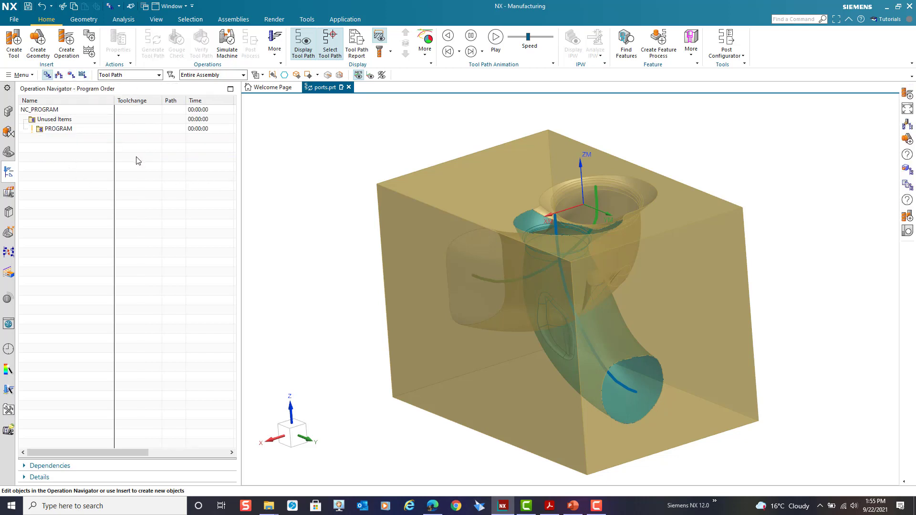
{"action": "left_click", "coordinate": [66, 39]}
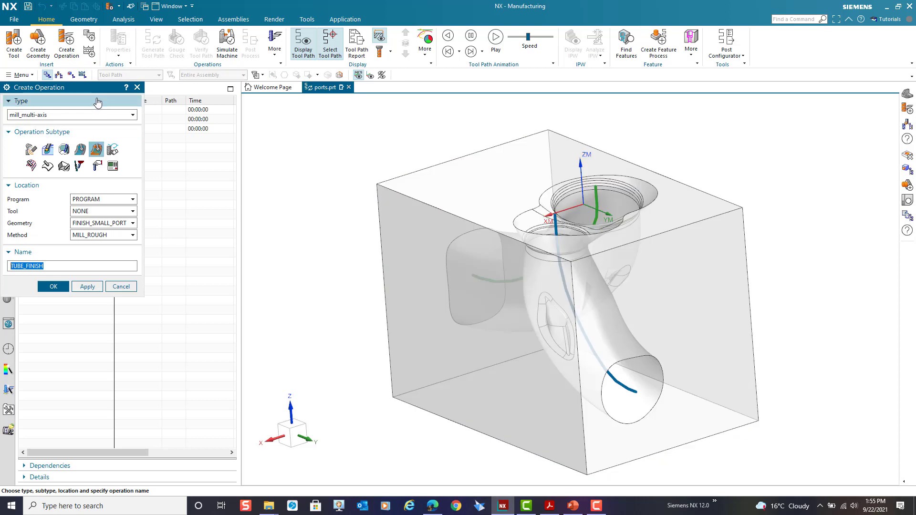
{"action": "left_click_drag", "start_coordinate": [96, 91], "coordinate": [171, 134]}
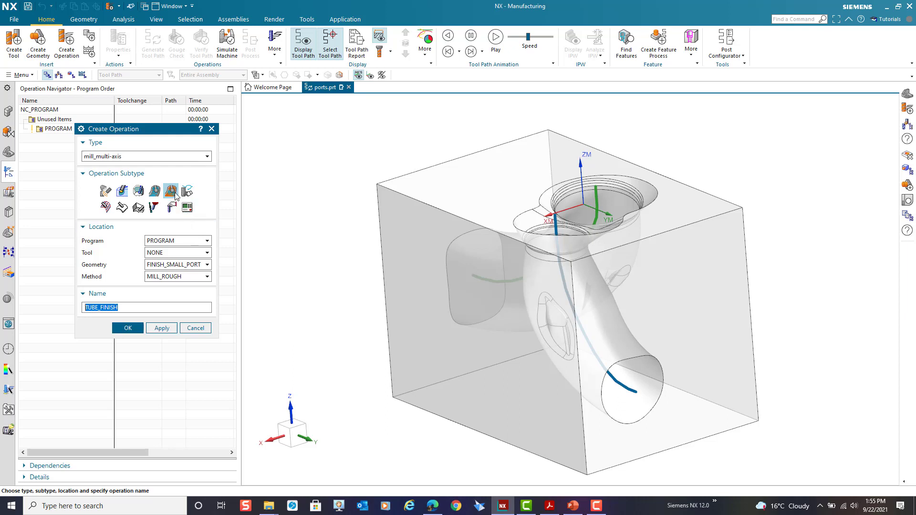
{"action": "mouse_move", "coordinate": [170, 193]}
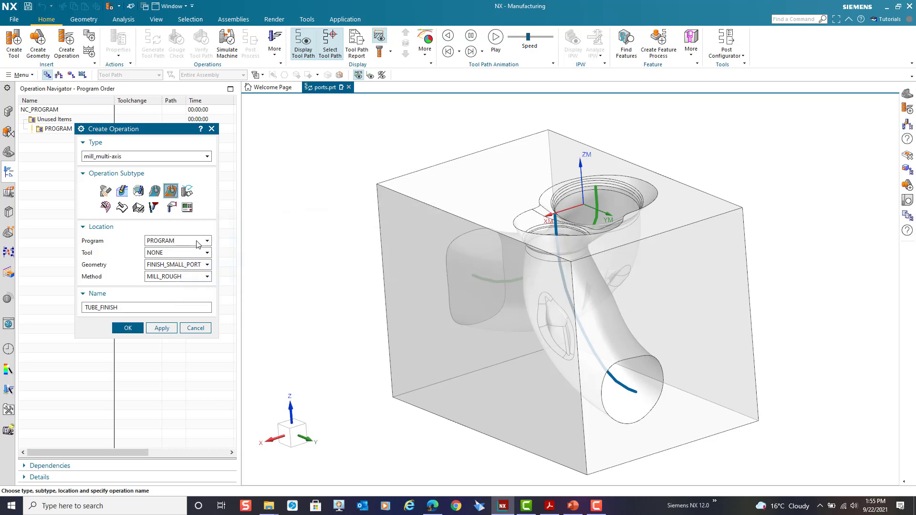
{"action": "left_click", "coordinate": [190, 254]}
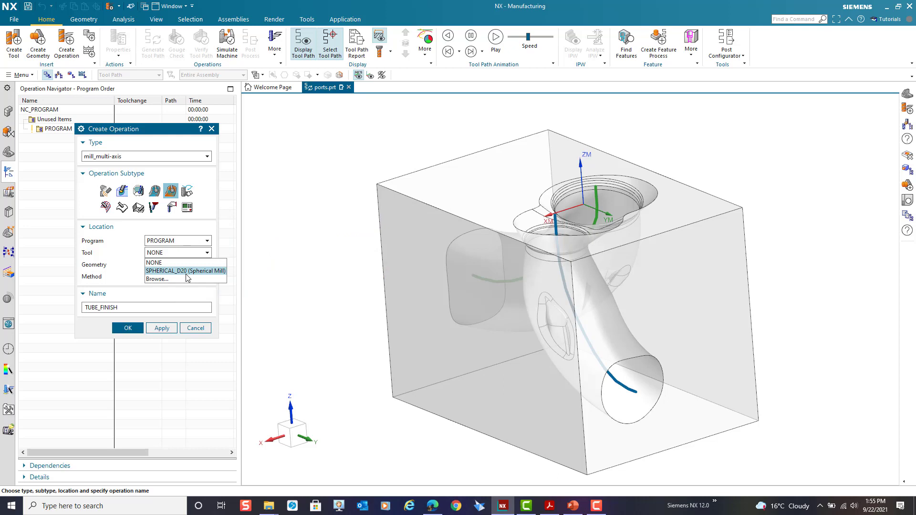
{"action": "left_click", "coordinate": [186, 271]}
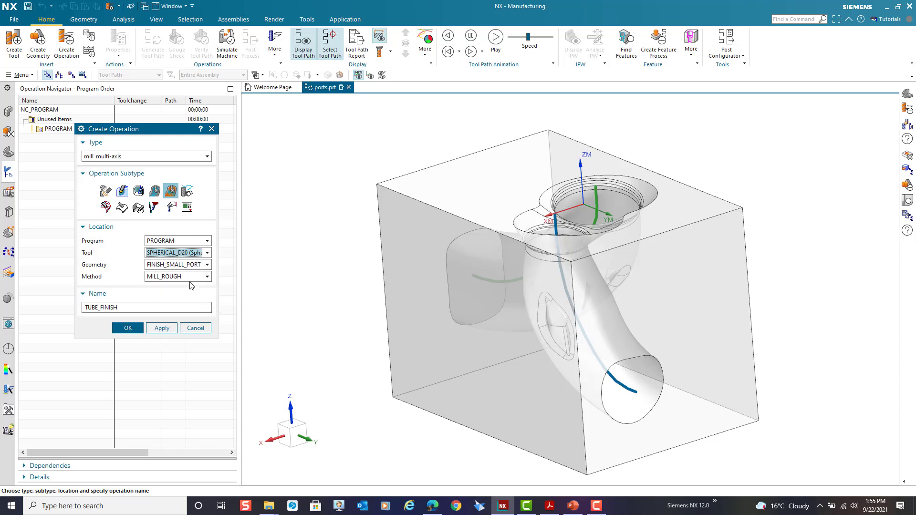
{"action": "left_click", "coordinate": [191, 277]}
{"action": "left_click", "coordinate": [173, 297]}
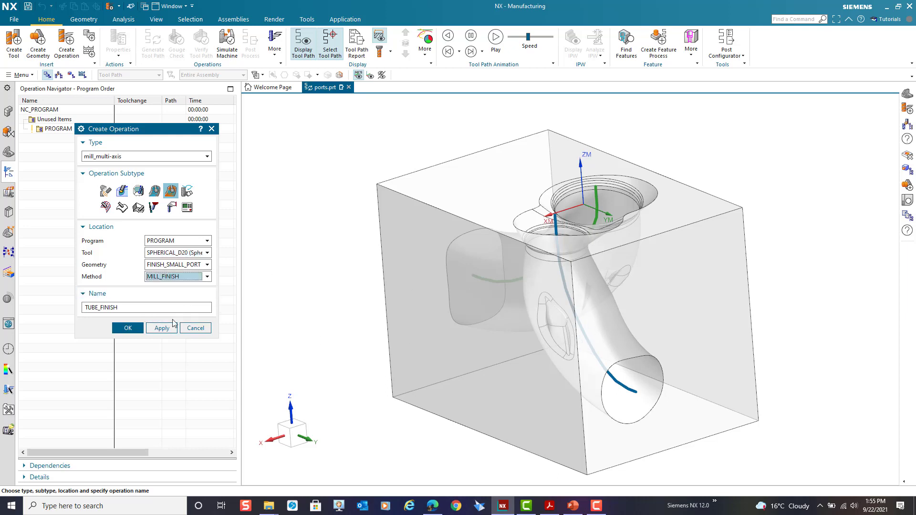
{"action": "left_click", "coordinate": [130, 330]}
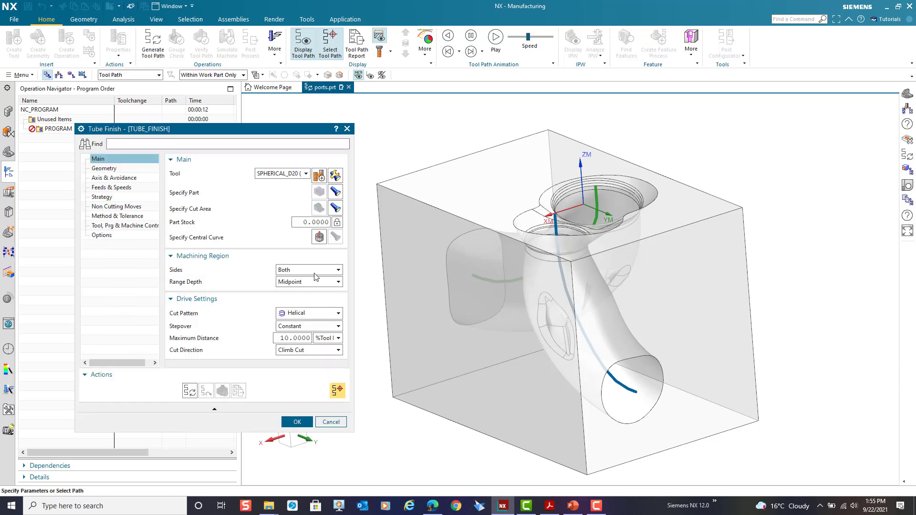
Step: Display the inherited part and cut area, and specify the small port's blue spline as the central curve
{"action": "left_click", "coordinate": [335, 192]}
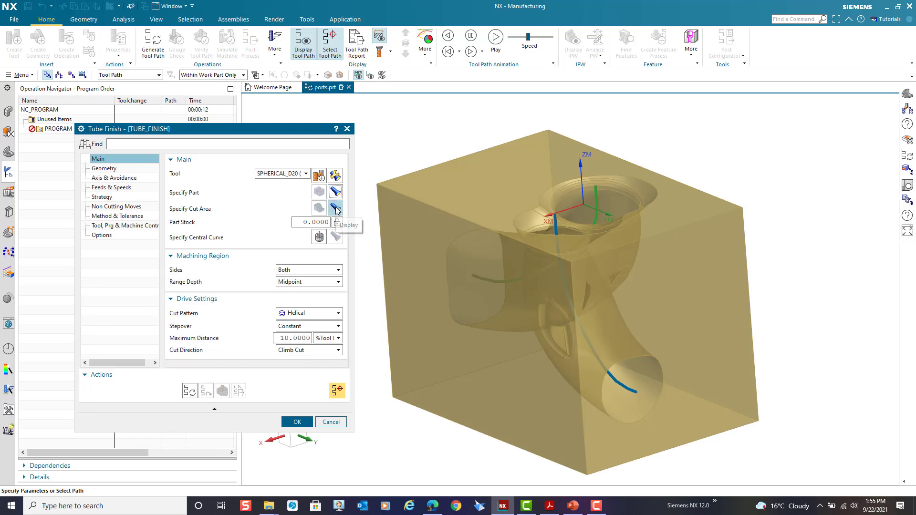
{"action": "left_click", "coordinate": [335, 208]}
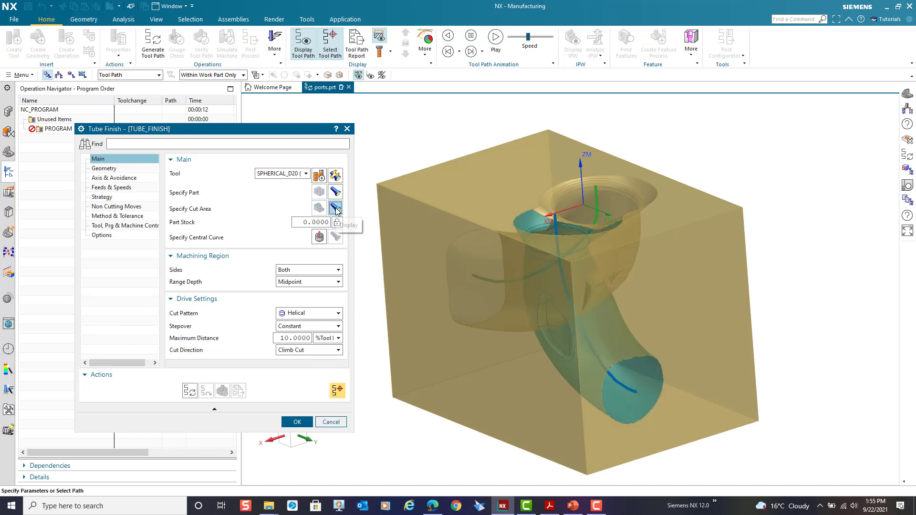
{"action": "left_click", "coordinate": [319, 237]}
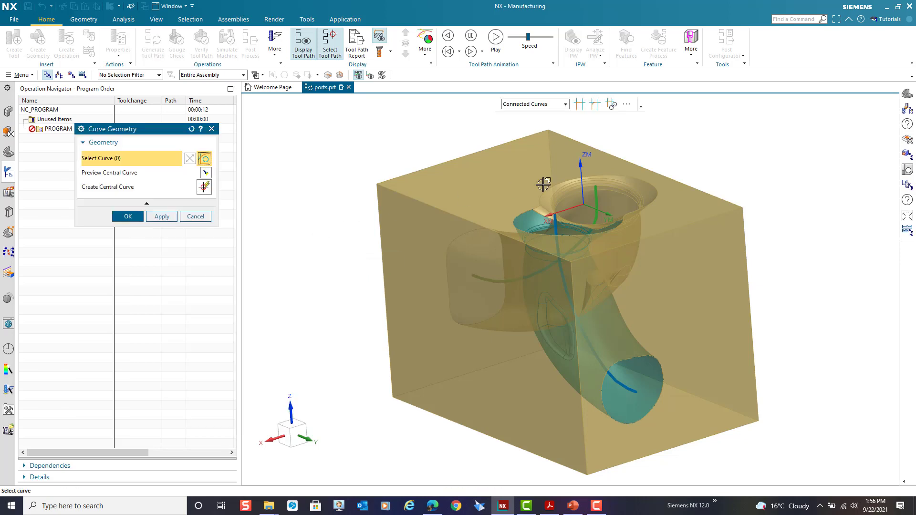
{"action": "left_click", "coordinate": [557, 224]}
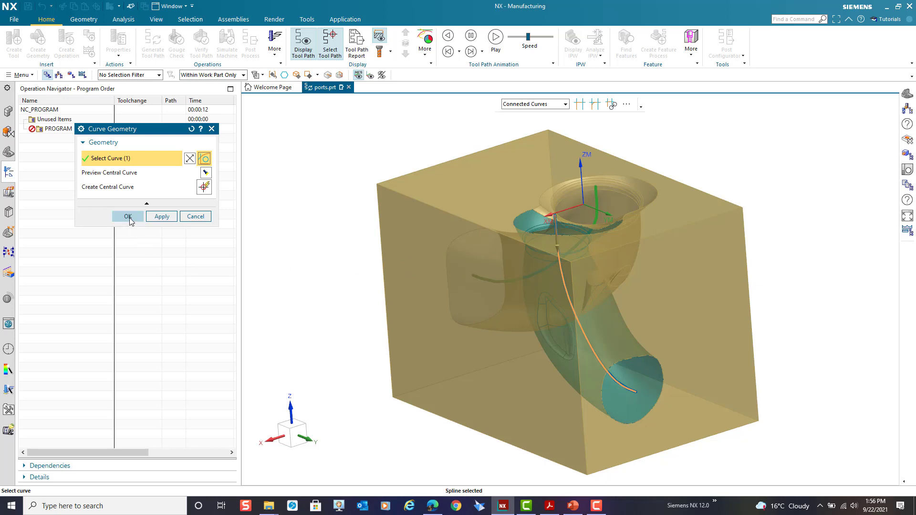
{"action": "left_click", "coordinate": [128, 216]}
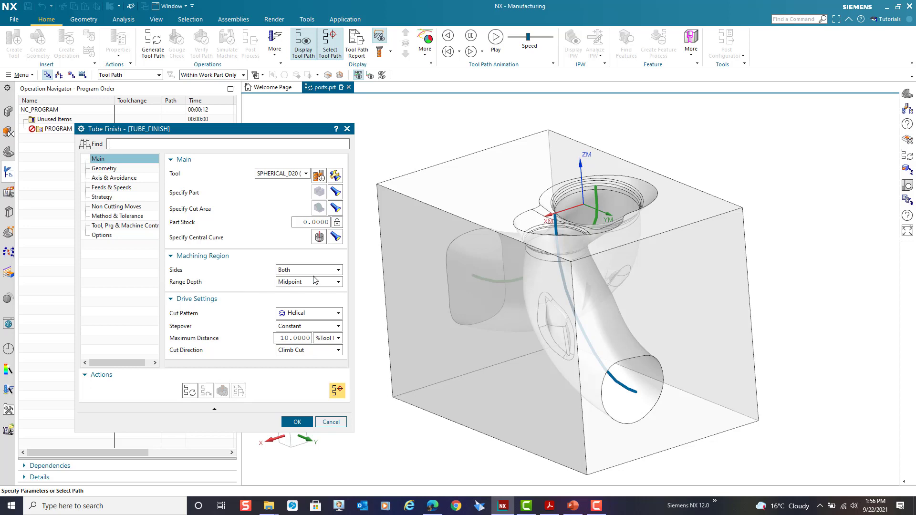
Step: Review the machining region options, choosing Both for the sides and Midpoint for the range depth
{"action": "left_click", "coordinate": [339, 271]}
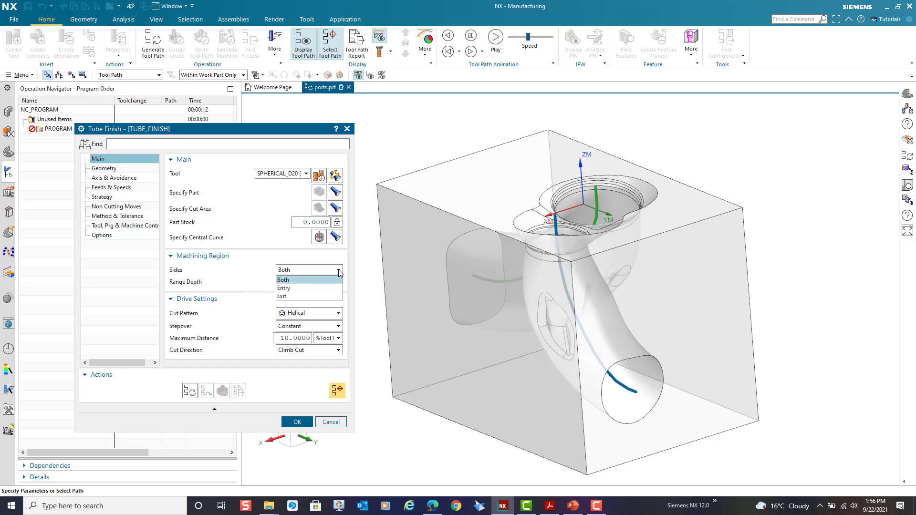
{"action": "left_click", "coordinate": [295, 281]}
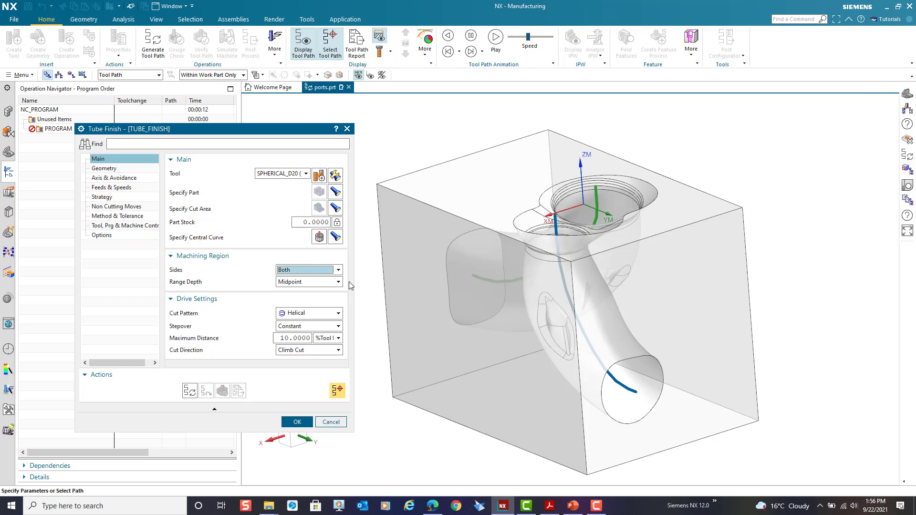
{"action": "left_click", "coordinate": [340, 271]}
{"action": "left_click", "coordinate": [340, 270]}
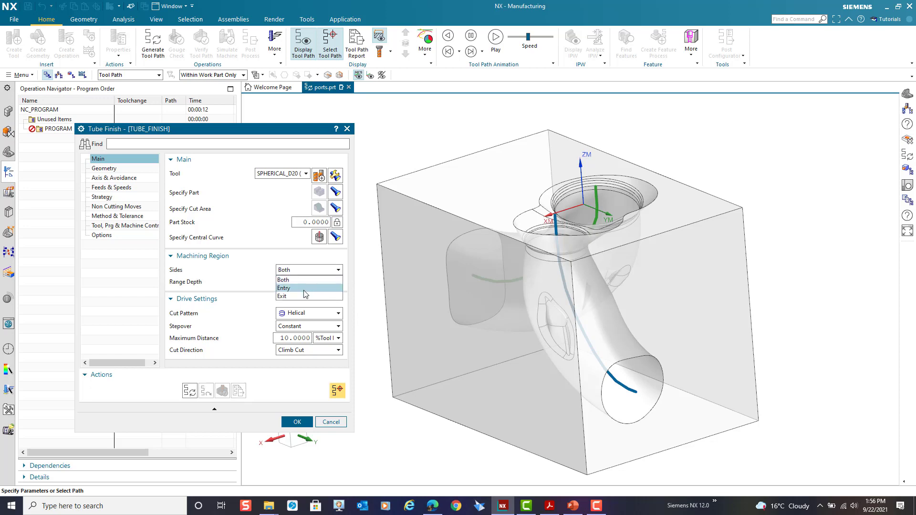
{"action": "left_click", "coordinate": [303, 283]}
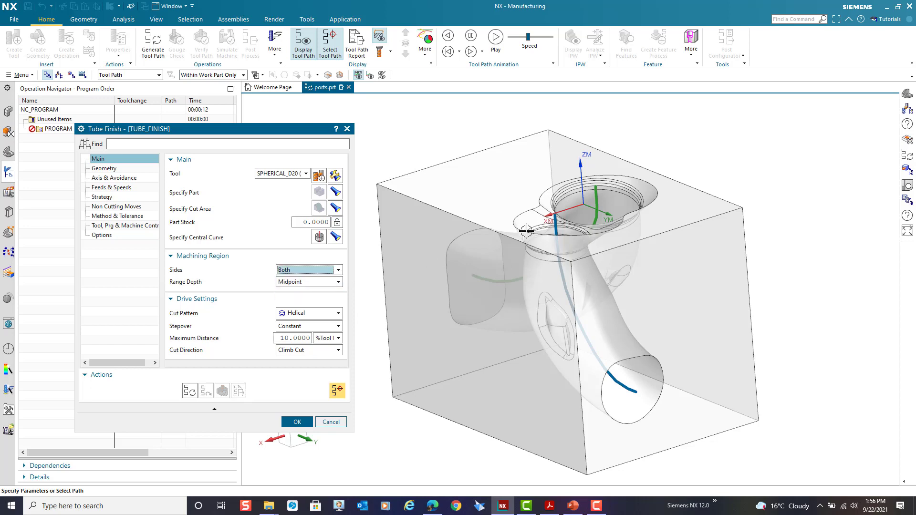
{"action": "left_click", "coordinate": [338, 282]}
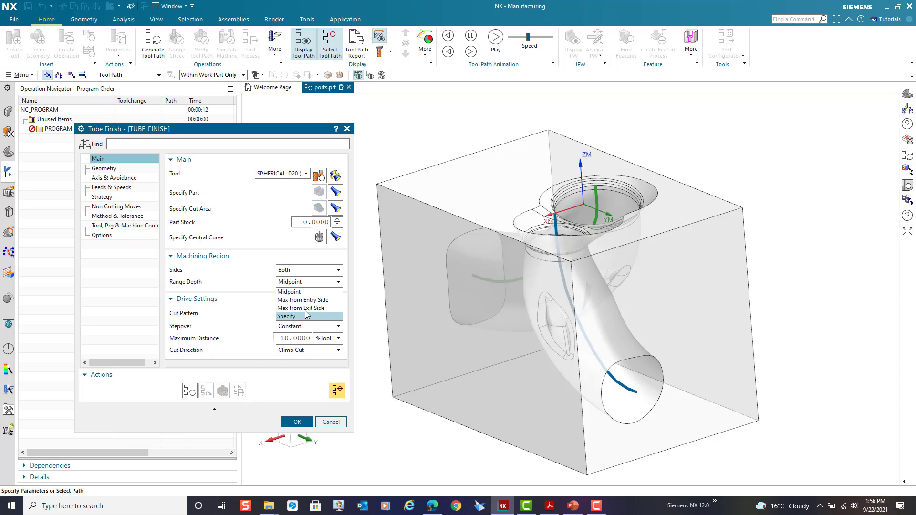
{"action": "left_click", "coordinate": [302, 292]}
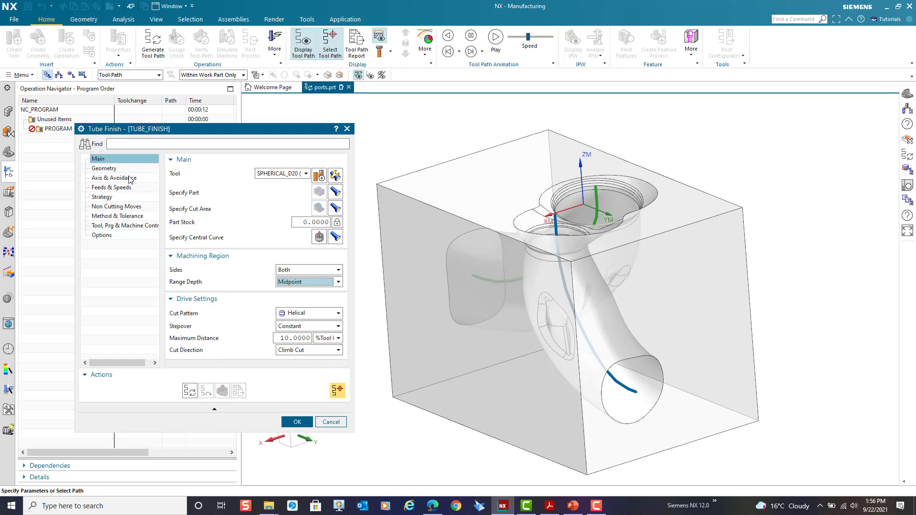
Step: Set the clearances to 2 mm for the tool holder, 0.5 mm shank and 0.1 mm neck, with a tilt clearance angle of 0.1
{"action": "left_click", "coordinate": [130, 180]}
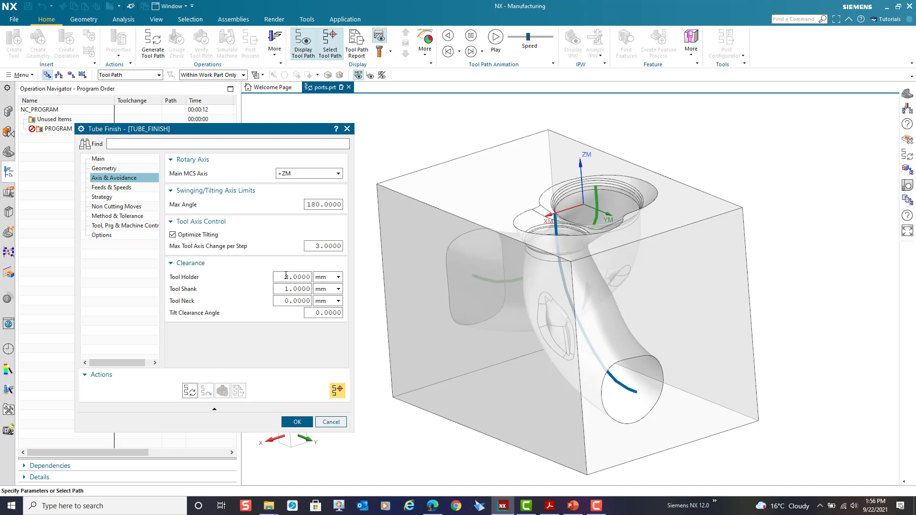
{"action": "left_click_drag", "start_coordinate": [285, 277], "coordinate": [288, 276]}
{"action": "type", "text": "2"}
{"action": "key", "text": "Tab"}
{"action": "type", "text": ".5"}
{"action": "key", "text": "Tab"}
{"action": "key", "text": "Tab"}
{"action": "type", "text": ".1"}
{"action": "key", "text": "Tab"}
{"action": "key", "text": "Tab"}
{"action": "type", "text": ".1"}
{"action": "key", "text": "Tab"}
Step: Set the maximum cut step to 2 mm and generate the small port's tool path
{"action": "left_click", "coordinate": [112, 196]}
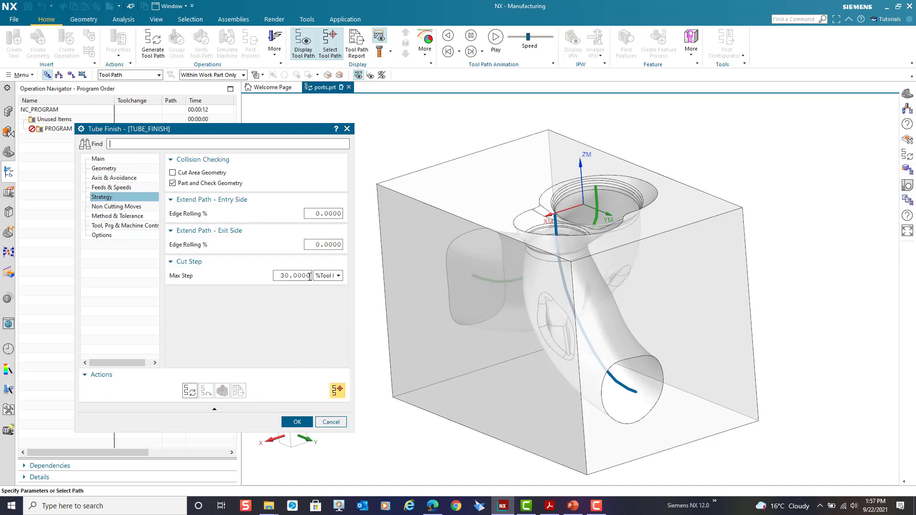
{"action": "left_click", "coordinate": [338, 276]}
{"action": "left_click", "coordinate": [329, 293]}
{"action": "left_click", "coordinate": [299, 275]}
{"action": "double_click", "coordinate": [299, 276]}
{"action": "key", "text": "BackSpace"}
{"action": "type", "text": "2"}
{"action": "left_click", "coordinate": [190, 391]}
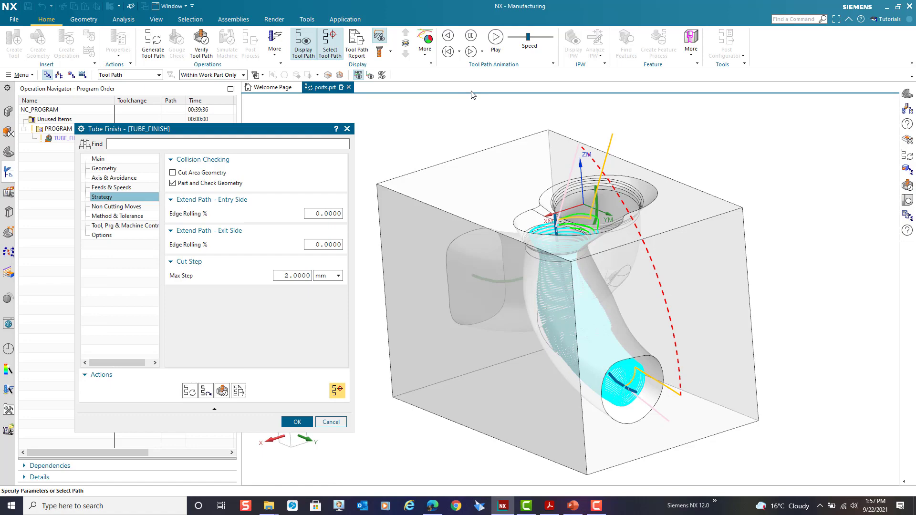
Step: Replay the generated tool path animation at speed 8, examining the tool motion from both ends of the small port
{"action": "mouse_move", "coordinate": [794, 214]}
{"action": "middle_mouse_down"}
{"action": "mouse_move", "coordinate": [779, 212]}
{"action": "mouse_move", "coordinate": [811, 192]}
{"action": "mouse_move", "coordinate": [797, 213]}
{"action": "middle_mouse_up"}
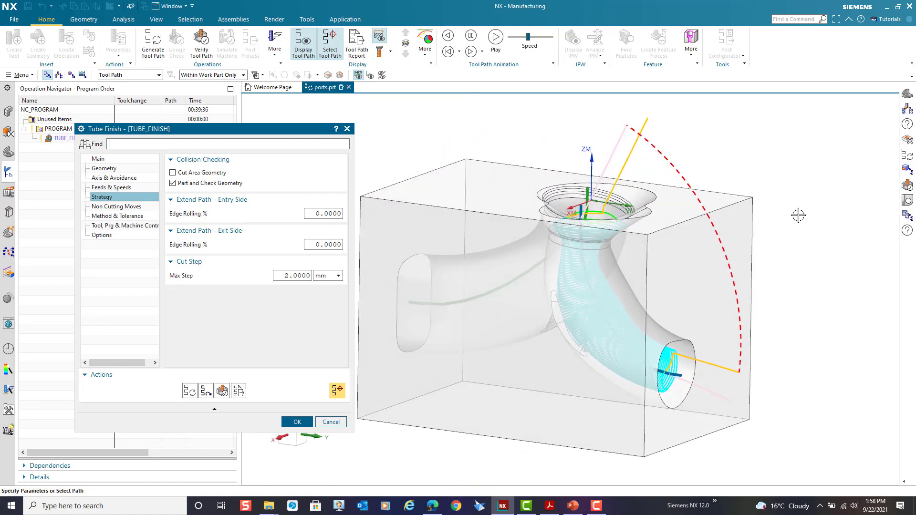
{"action": "left_click", "coordinate": [222, 390]}
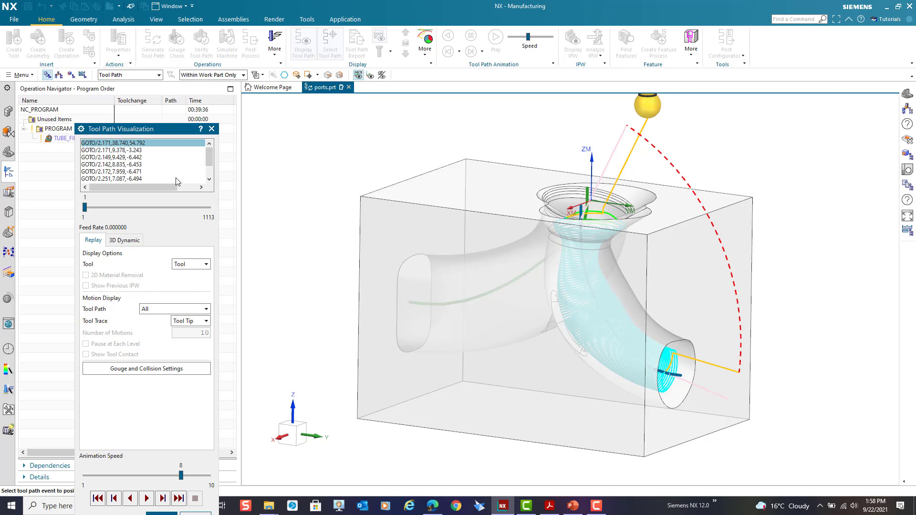
{"action": "left_click_drag", "start_coordinate": [179, 132], "coordinate": [189, 81]}
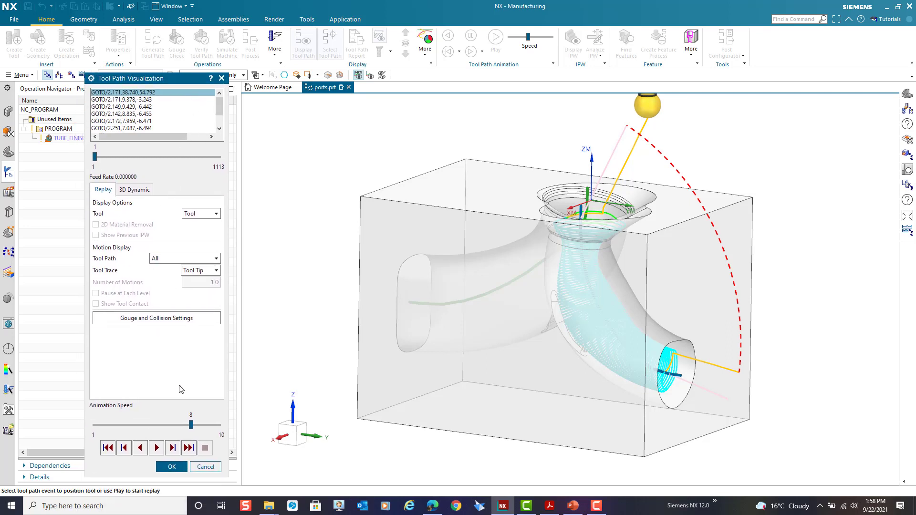
{"action": "left_click", "coordinate": [192, 425]}
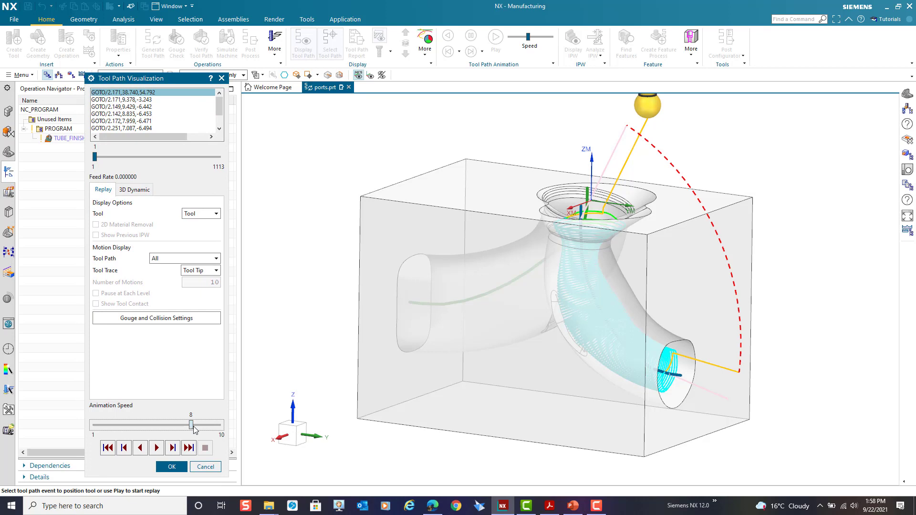
{"action": "left_click", "coordinate": [156, 447]}
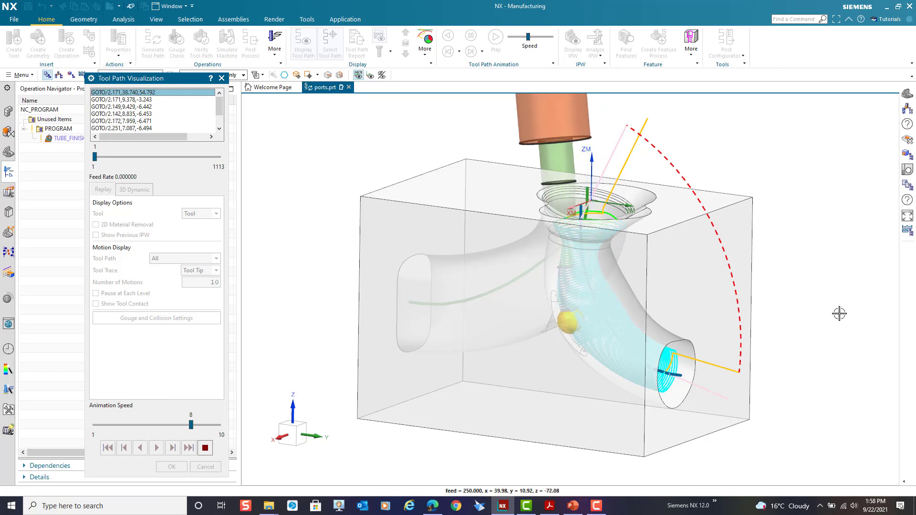
{"action": "middle_click_drag", "start_coordinate": [838, 310], "coordinate": [798, 310]}
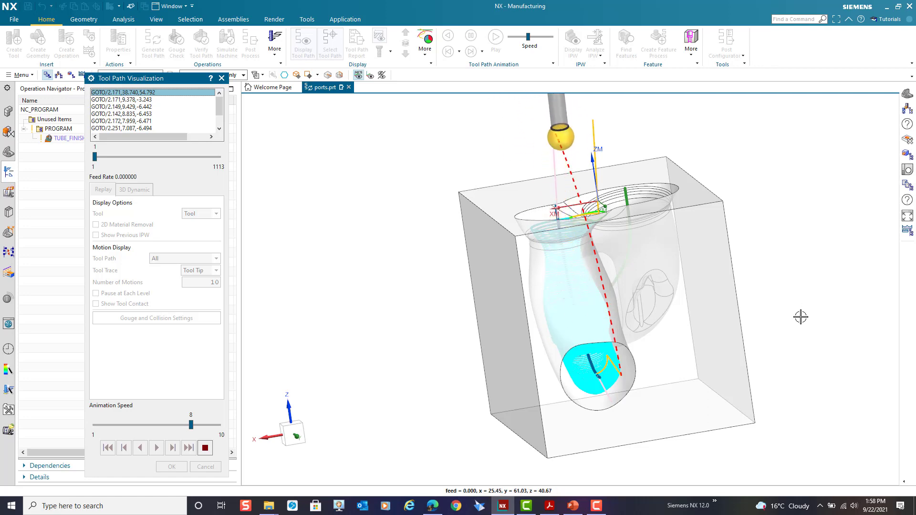
{"action": "middle_click_drag", "start_coordinate": [485, 367], "coordinate": [546, 356]}
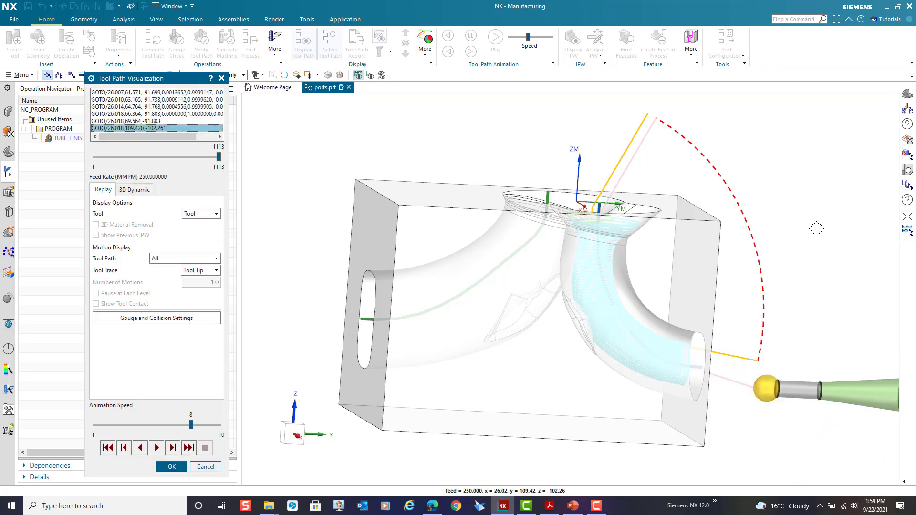
{"action": "middle_click_drag", "start_coordinate": [829, 223], "coordinate": [782, 227]}
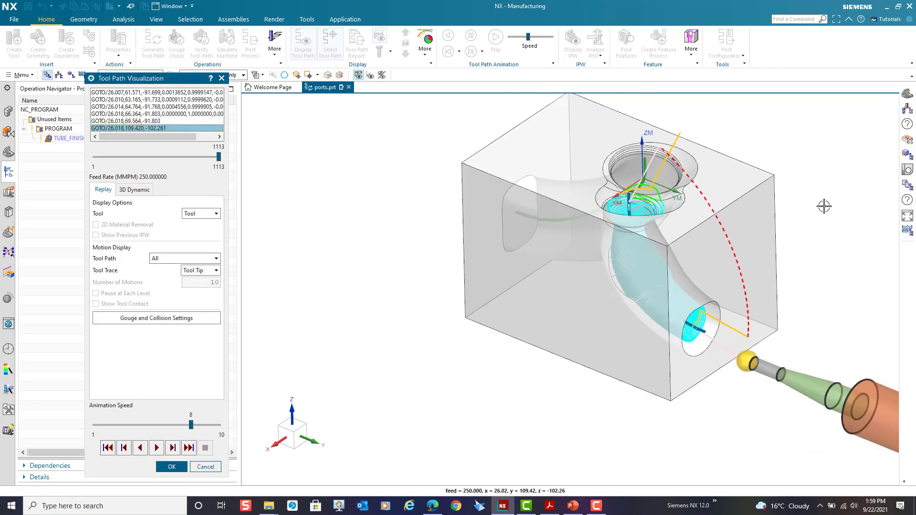
Step: Finish the small port's Tube Finish operation and make layer 13 visible to show the large port's extra surfaces
{"action": "left_click", "coordinate": [180, 468]}
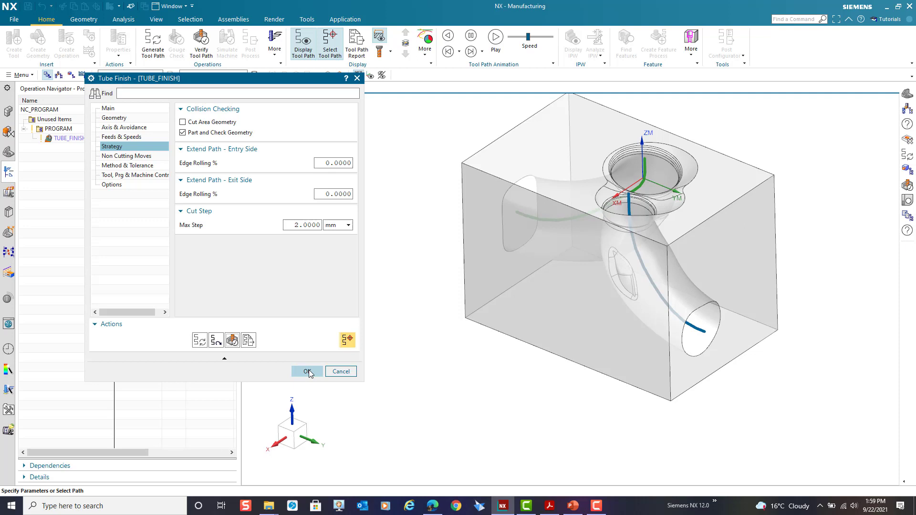
{"action": "left_click", "coordinate": [307, 372]}
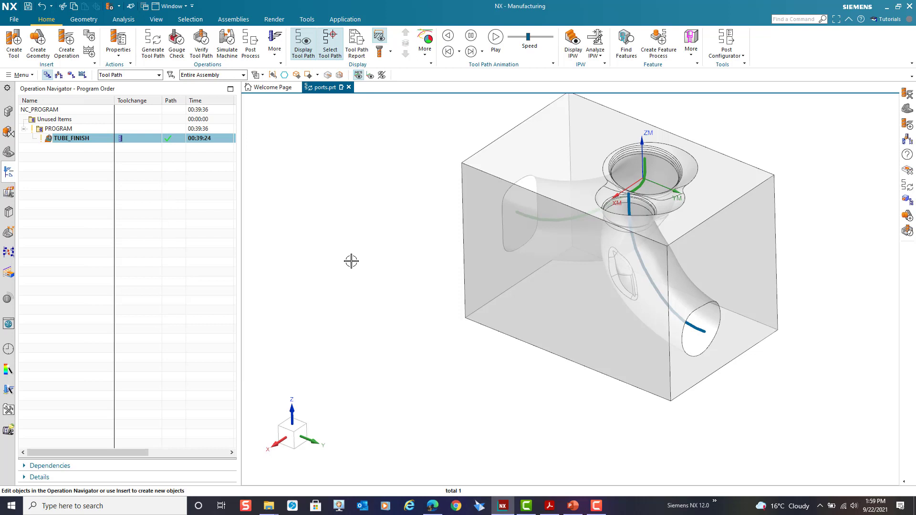
{"action": "key", "text": "ctrl+l"}
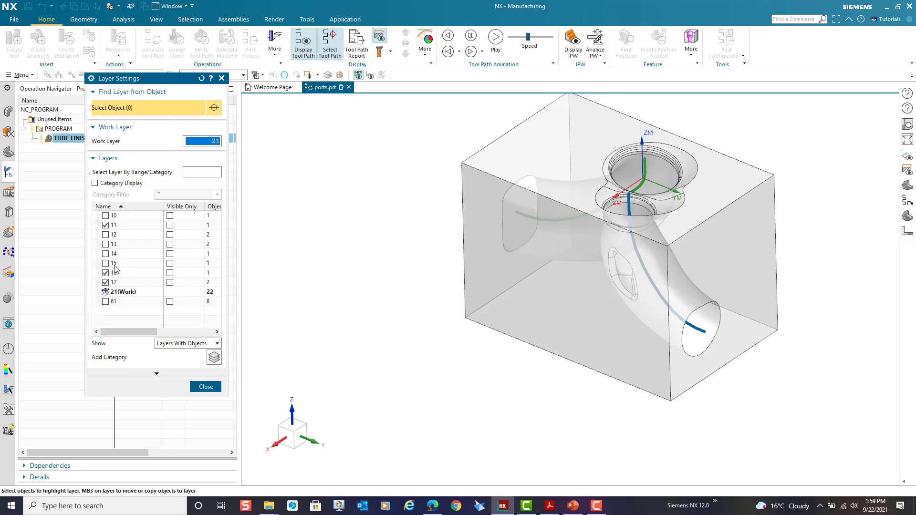
{"action": "left_click", "coordinate": [106, 244]}
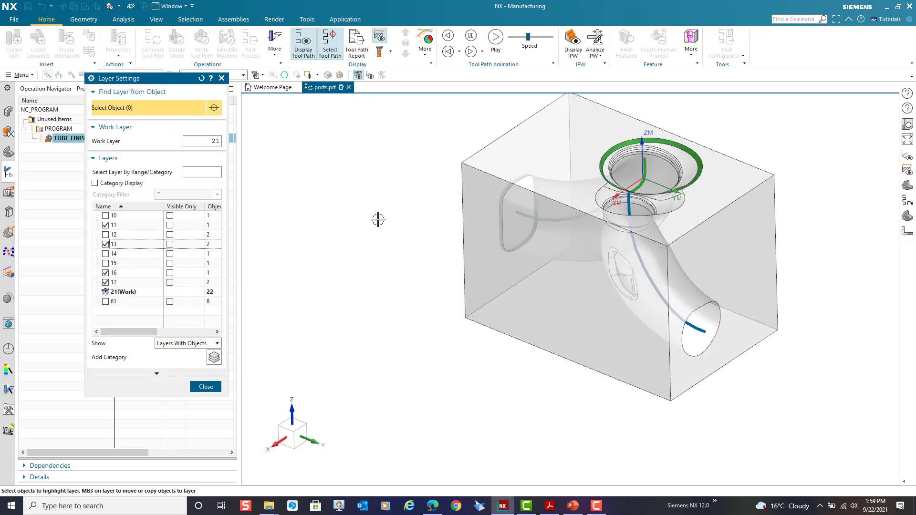
{"action": "middle_click_drag", "start_coordinate": [378, 219], "coordinate": [461, 231]}
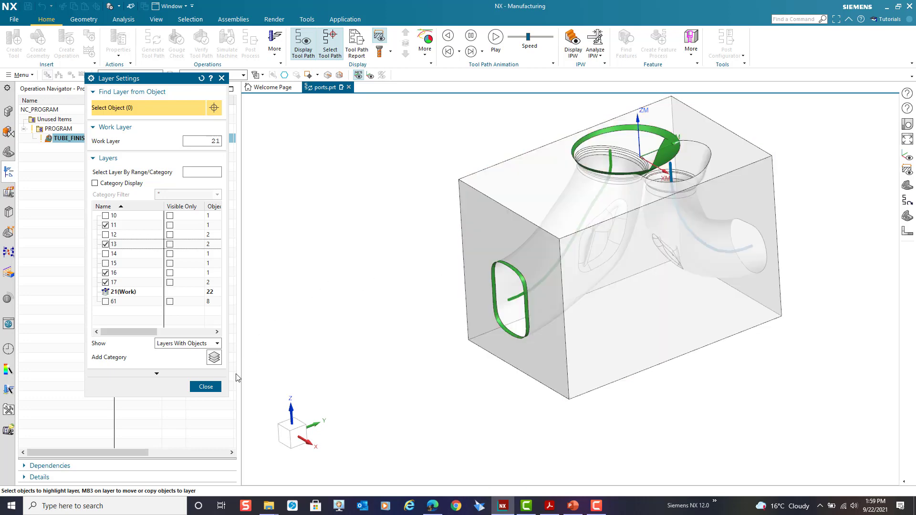
{"action": "left_click", "coordinate": [205, 390]}
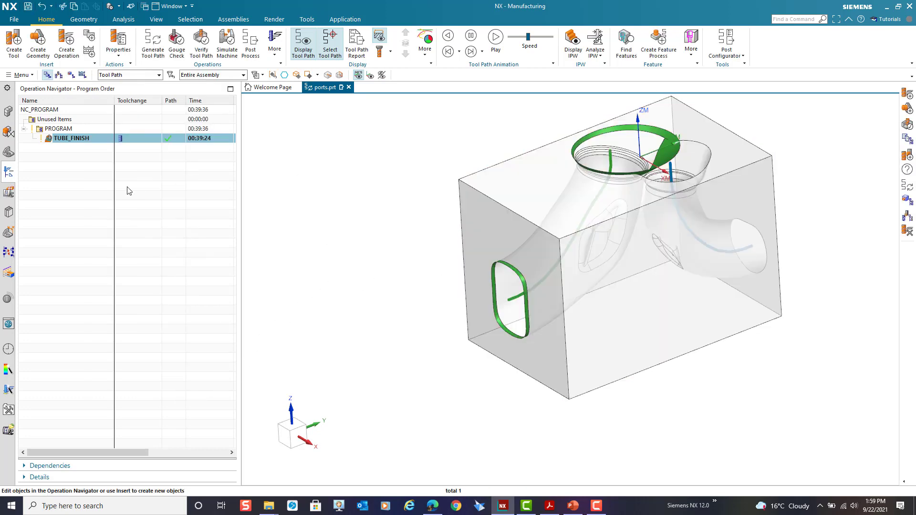
Step: Check the FINISH_LARGE_PORT geometry group in the geometry view, and return to the program order view
{"action": "left_click", "coordinate": [71, 75]}
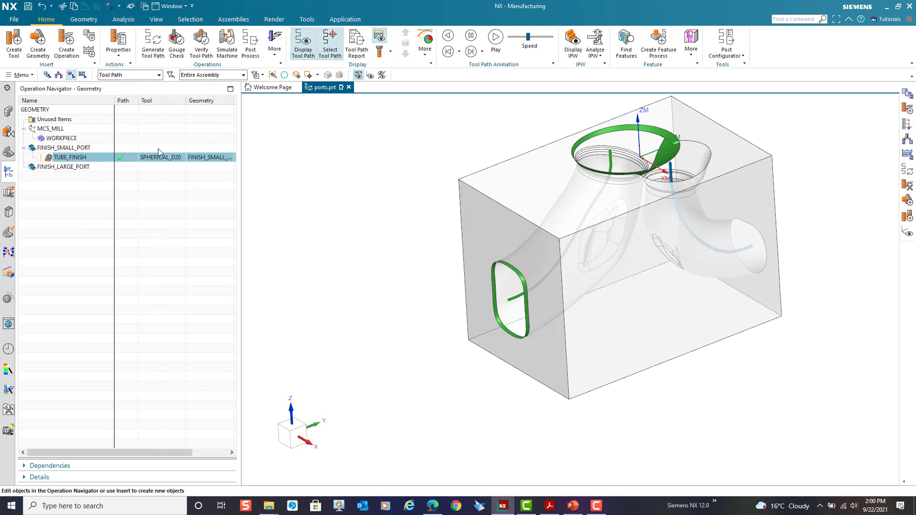
{"action": "left_click", "coordinate": [86, 168]}
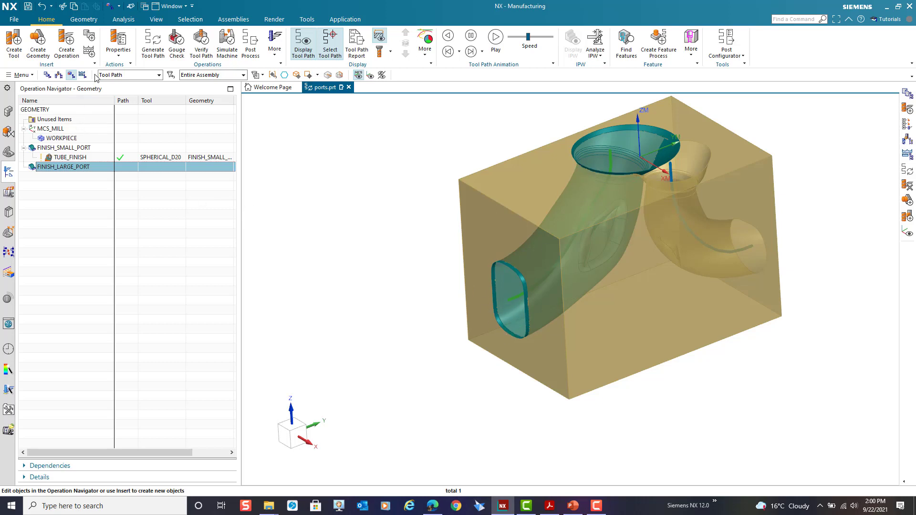
{"action": "left_click", "coordinate": [48, 75]}
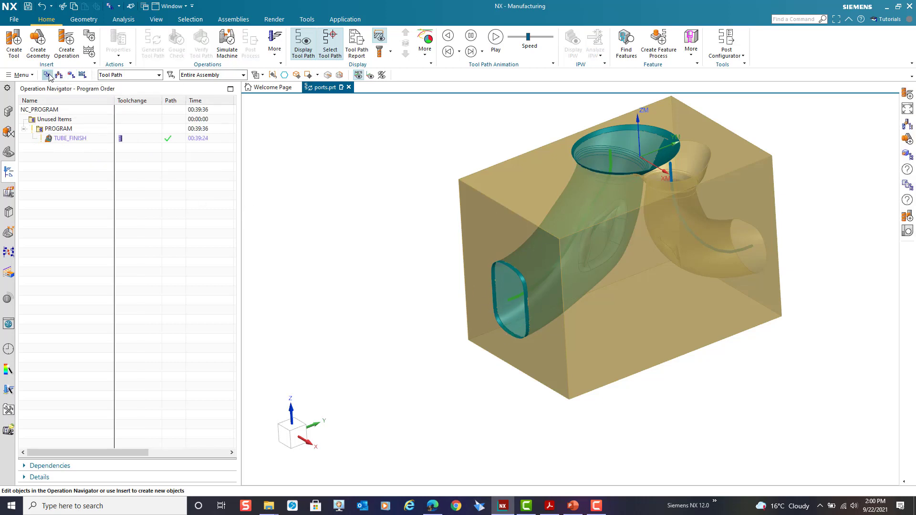
Step: Create a mill_multi-axis Tube Finish operation under PROGRAM with the SPHERICAL_D20 tool, FINISH_LARGE_PORT geometry and MILL_FINISH method
{"action": "left_click", "coordinate": [78, 51]}
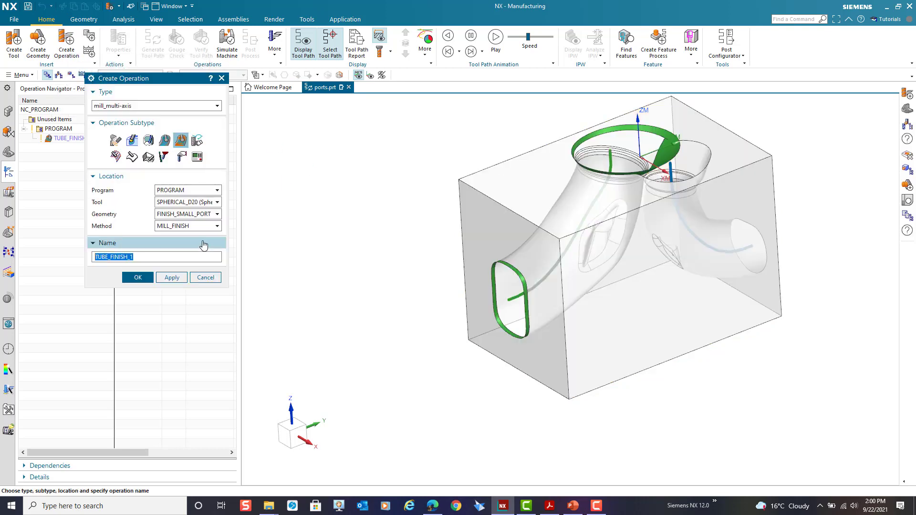
{"action": "left_click", "coordinate": [218, 216]}
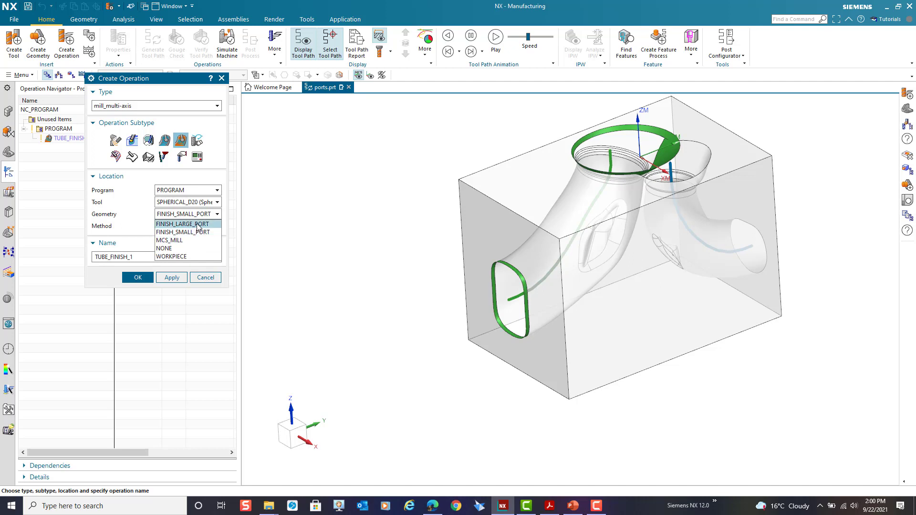
{"action": "left_click", "coordinate": [199, 224]}
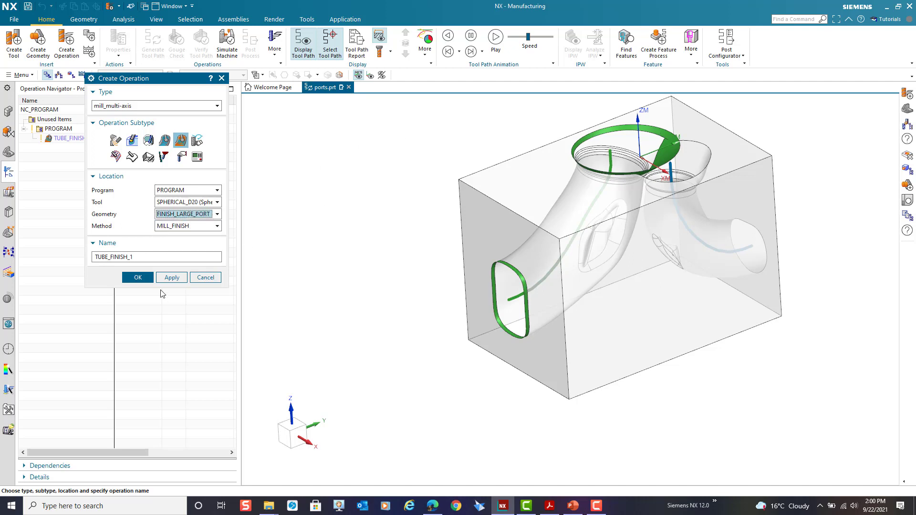
{"action": "left_click", "coordinate": [138, 278]}
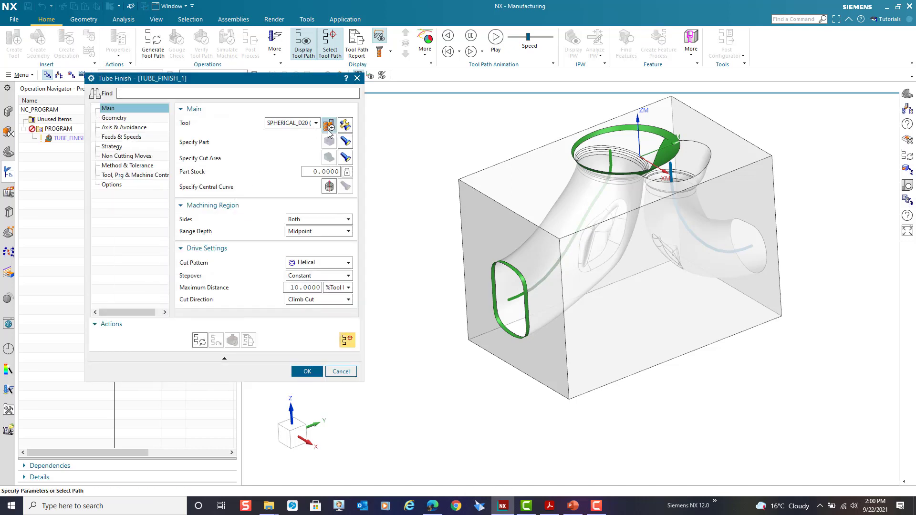
Step: Specify the spline running through the large port as the operation's central curve
{"action": "left_click", "coordinate": [330, 186]}
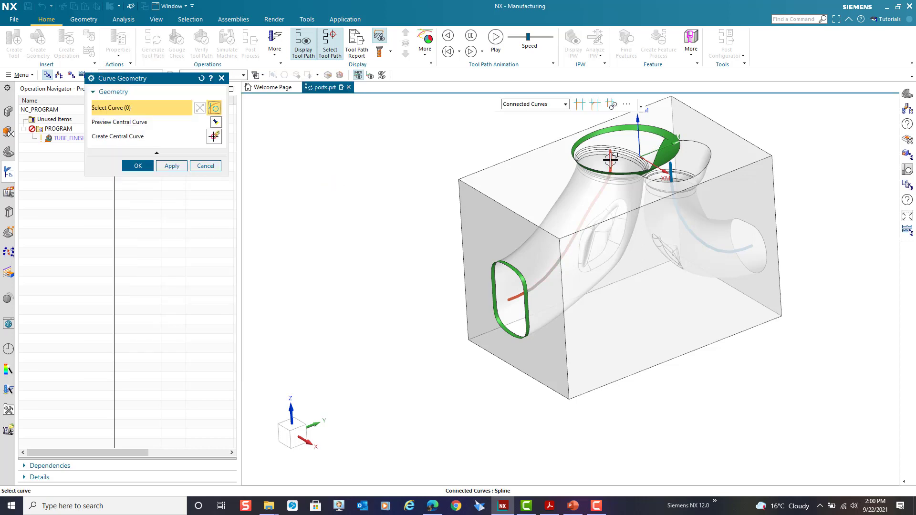
{"action": "left_click", "coordinate": [611, 160]}
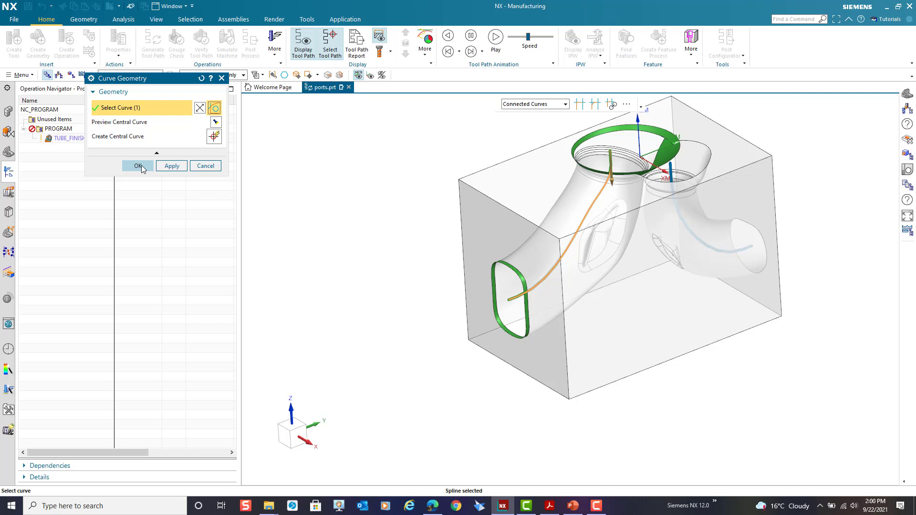
{"action": "left_click", "coordinate": [138, 166]}
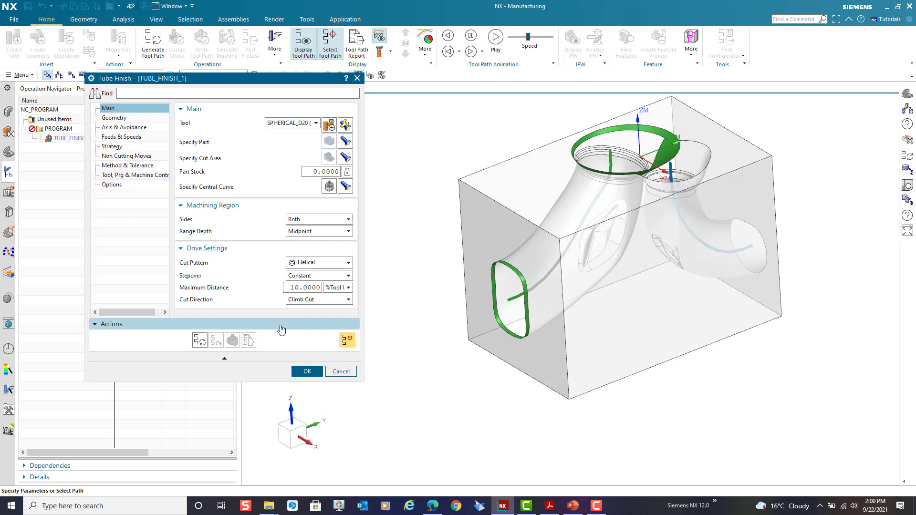
Step: Set clearances to 2 mm for the tool holder and 0.1 mm for the neck, lower the shank clearance, and enter a tilt clearance angle of 0.1
{"action": "left_click", "coordinate": [134, 127]}
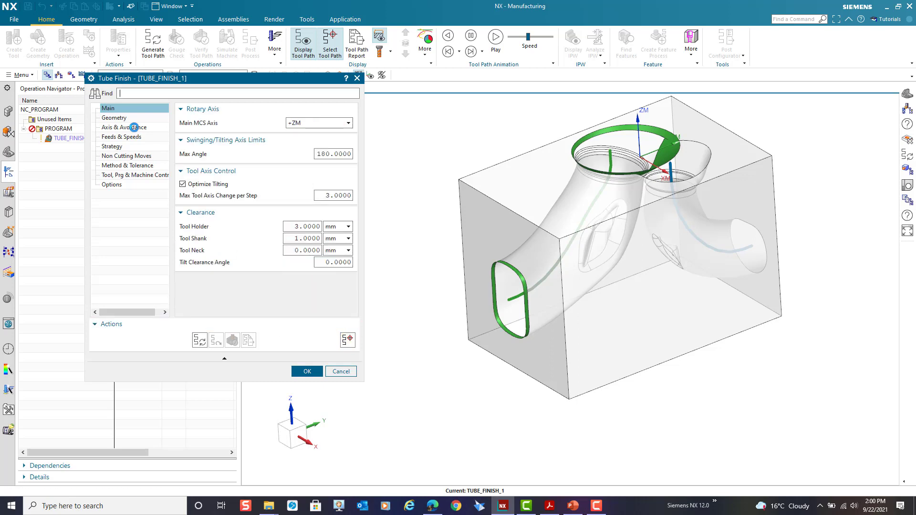
{"action": "double_click", "coordinate": [296, 227]}
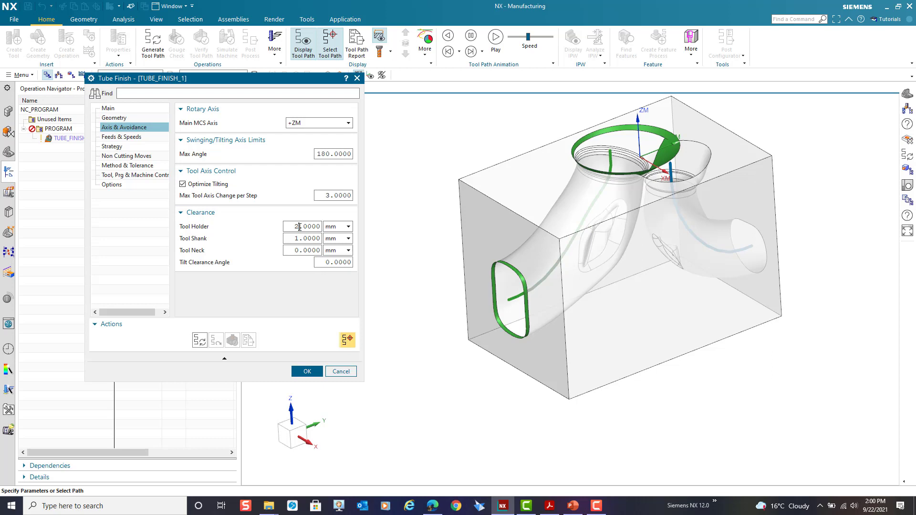
{"action": "key", "text": "Tab"}
{"action": "key", "text": "Tab"}
{"action": "type", "text": "."}
{"action": "key", "text": "Tab"}
{"action": "type", "text": ".1"}
{"action": "key", "text": "Tab"}
{"action": "key", "text": "Tab"}
{"action": "type", "text": ".1"}
{"action": "key", "text": "Tab"}
Step: Set the maximum cut step to 2 mm and generate the large port's tool path
{"action": "left_click", "coordinate": [112, 147]}
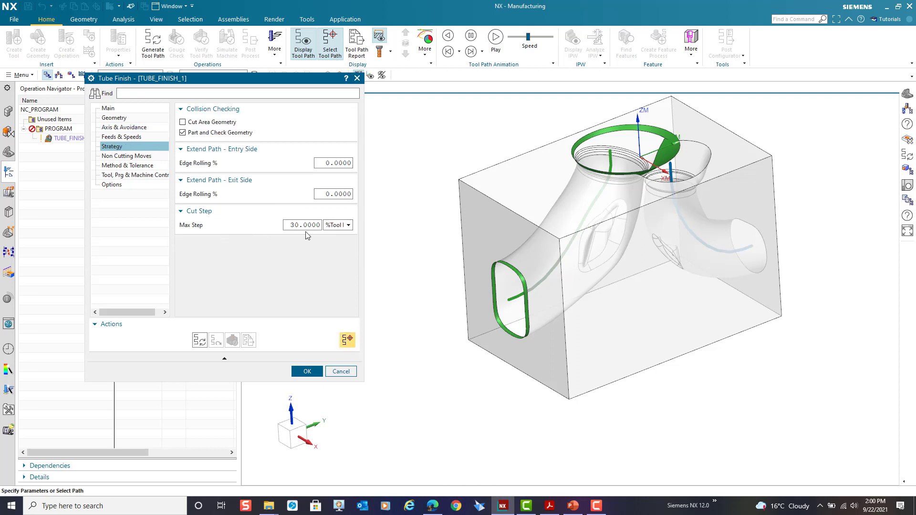
{"action": "left_click", "coordinate": [348, 225]}
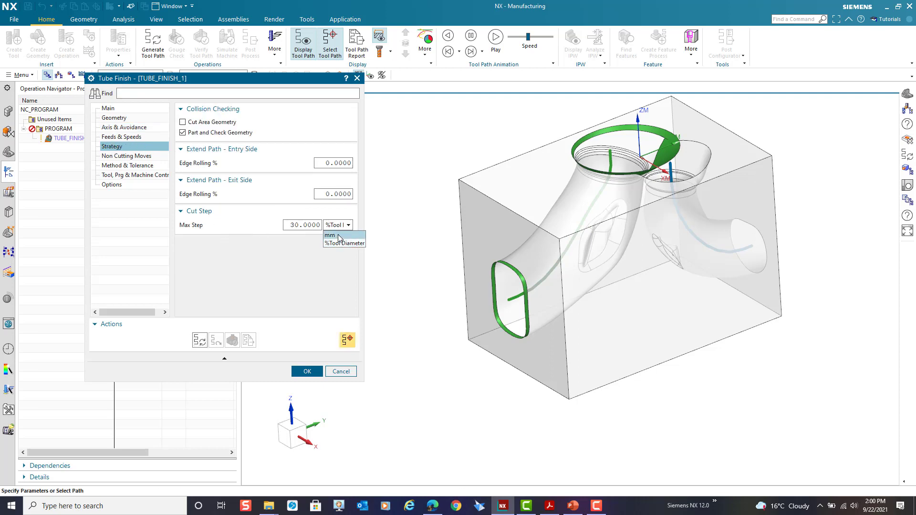
{"action": "left_click", "coordinate": [339, 236]}
{"action": "left_click_drag", "start_coordinate": [319, 225], "coordinate": [276, 225]}
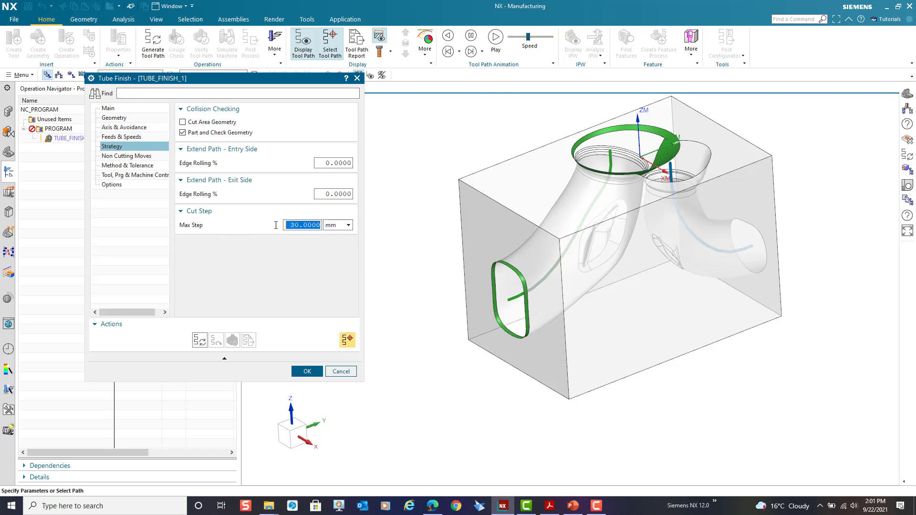
{"action": "type", "text": "20"}
{"action": "key", "text": "Return"}
{"action": "type", "text": "2"}
{"action": "key", "text": "Tab"}
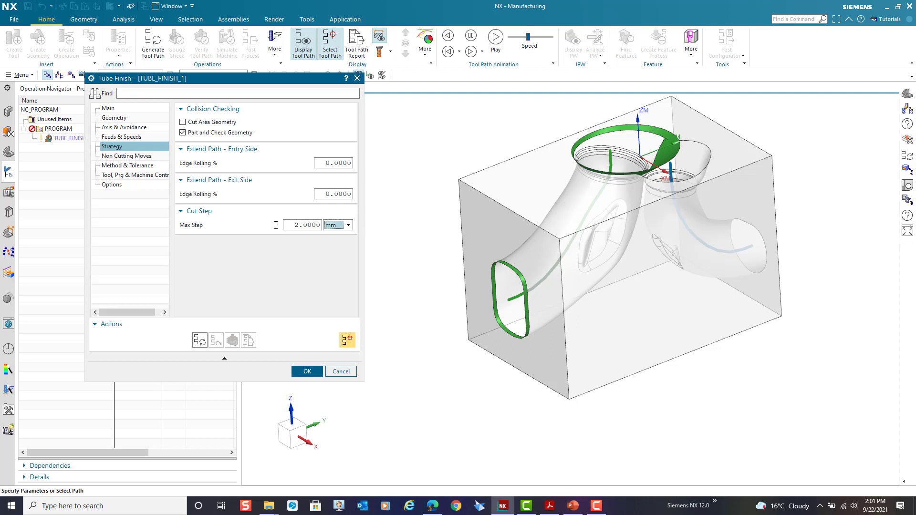
{"action": "left_click", "coordinate": [200, 340]}
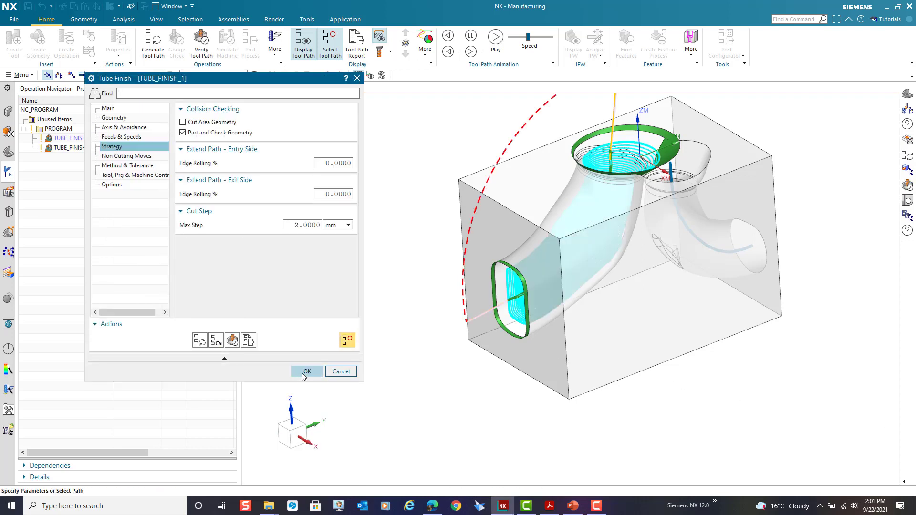
{"action": "left_click", "coordinate": [306, 371]}
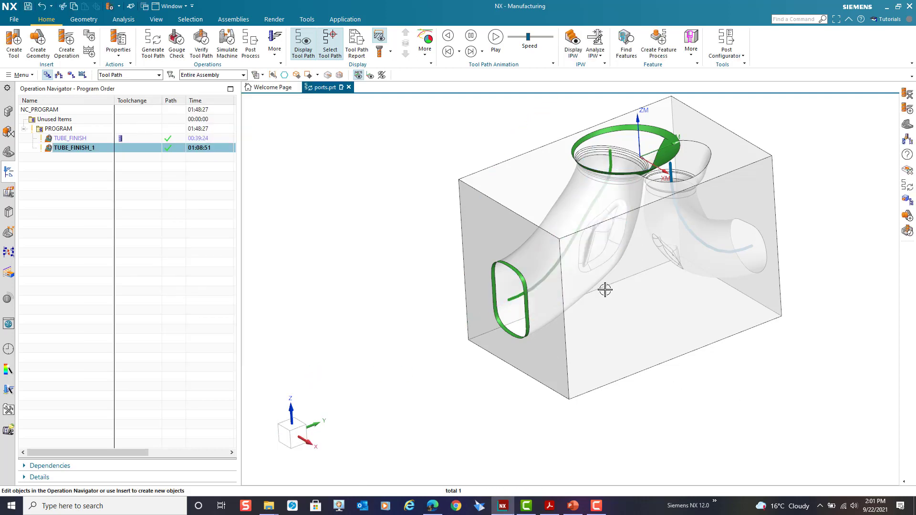
Step: Compare the displayed tool paths of TUBE_FINISH and TUBE_FINISH_1 on the part from different angles
{"action": "middle_click_drag", "start_coordinate": [770, 178], "coordinate": [620, 248]}
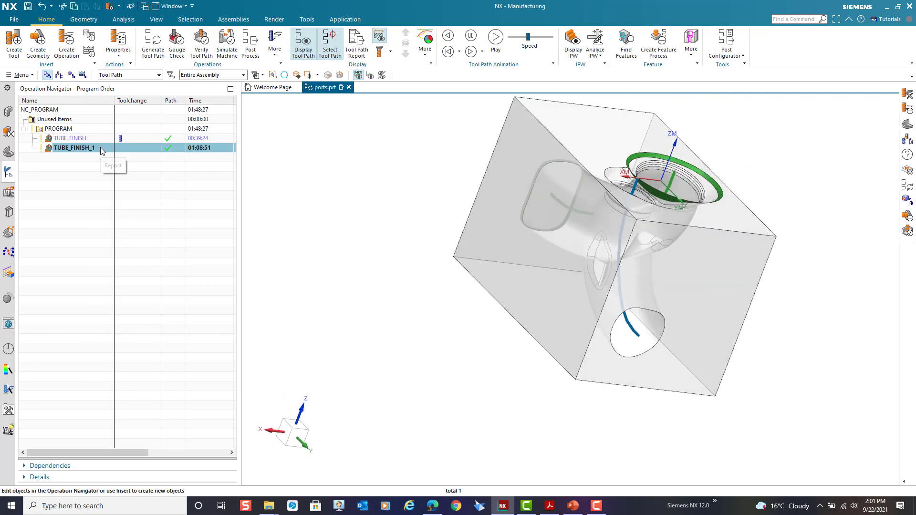
{"action": "left_click", "coordinate": [86, 139]}
{"action": "right_click", "coordinate": [86, 139]}
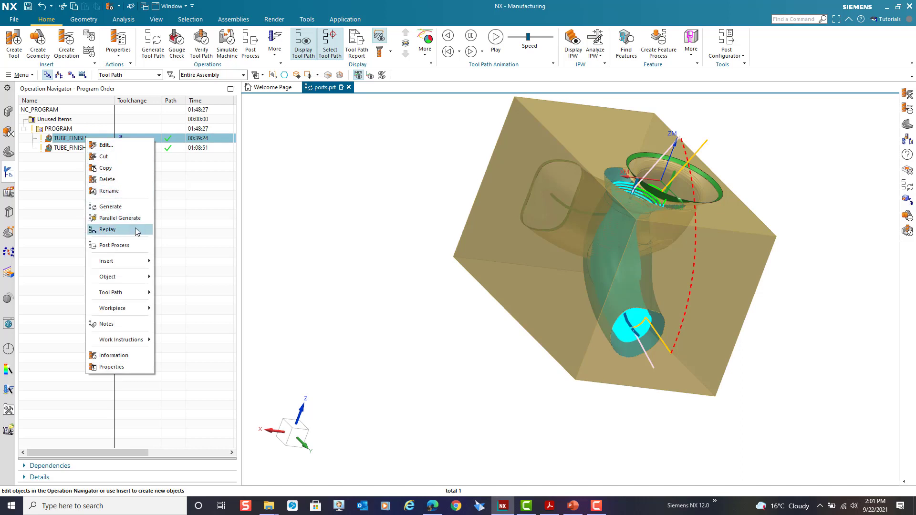
{"action": "left_click", "coordinate": [68, 148]}
{"action": "middle_click_drag", "start_coordinate": [450, 292], "coordinate": [416, 328]}
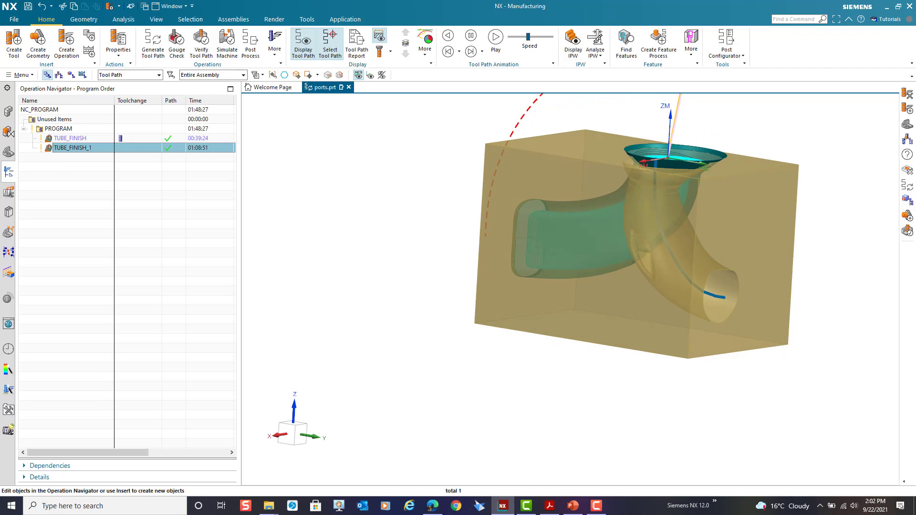
Step: Switch to the Siemens documentation in the browser and look through the Tube Machining topics, from Cut Area surfaces to the hands-on exercise
{"action": "key", "text": "alt+Tab"}
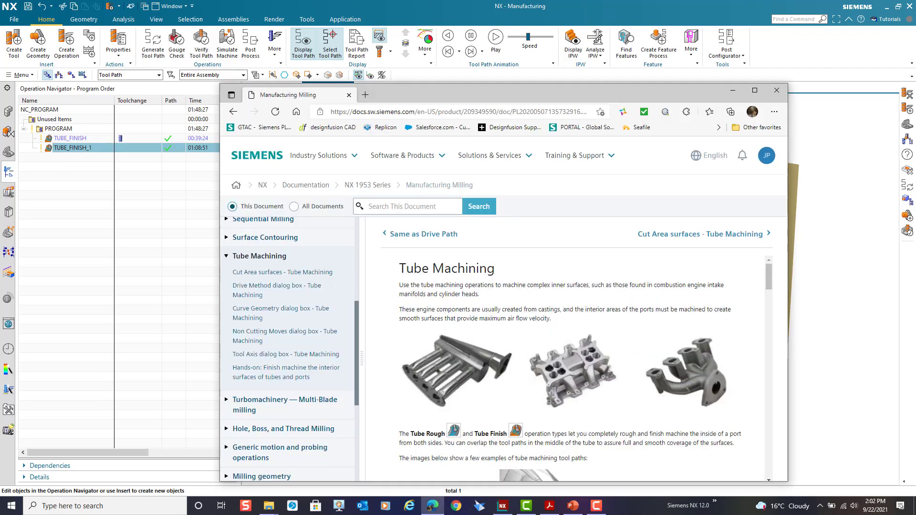
{"action": "left_click", "coordinate": [754, 90]}
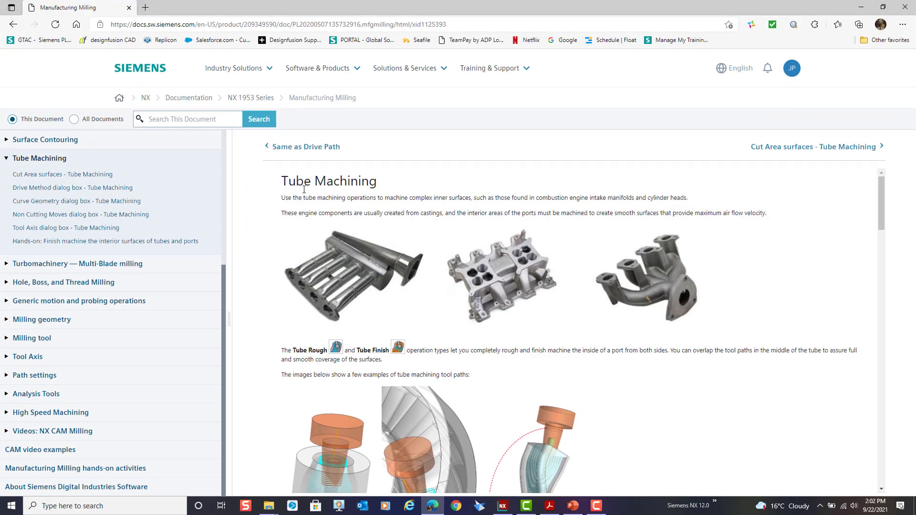
{"action": "left_click", "coordinate": [30, 174]}
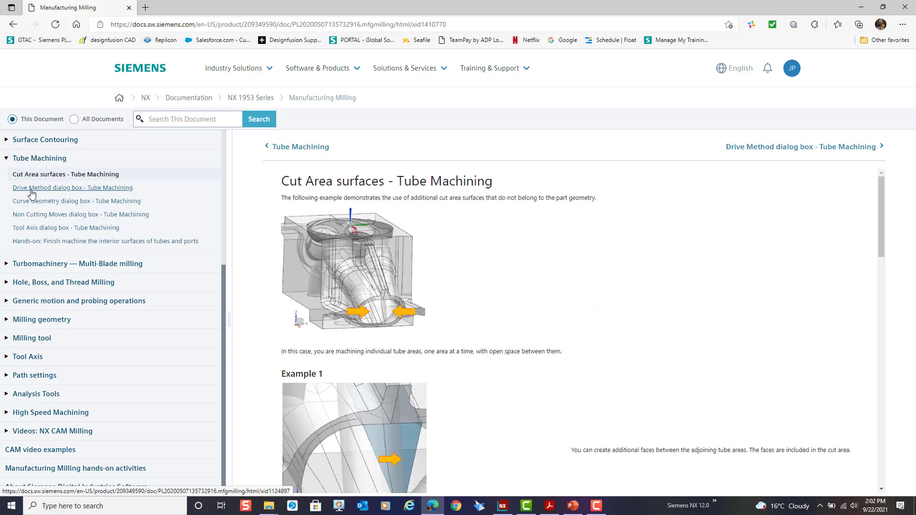
{"action": "left_click", "coordinate": [29, 187]}
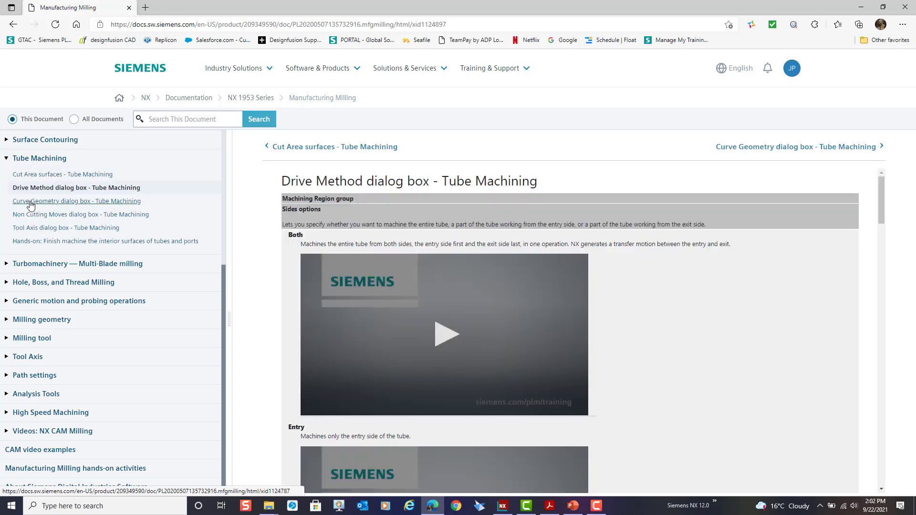
{"action": "left_click", "coordinate": [30, 202]}
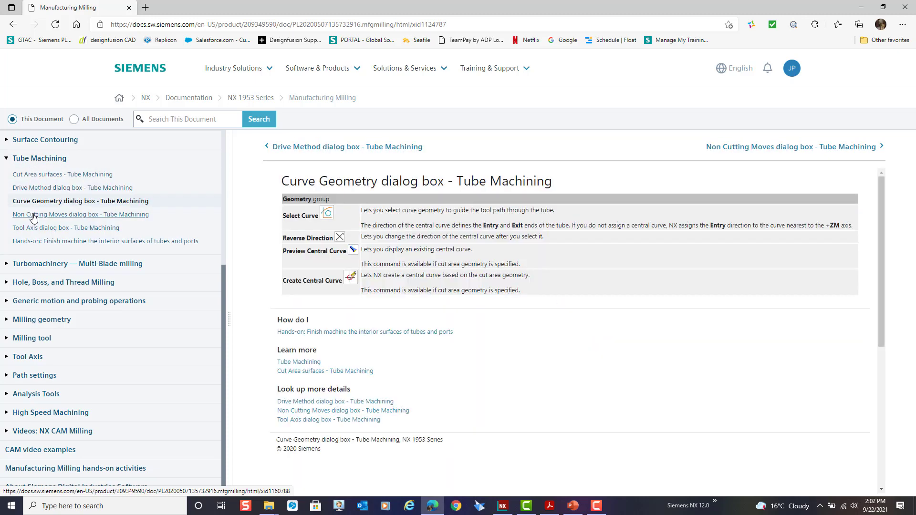
{"action": "left_click", "coordinate": [33, 215]}
{"action": "left_click", "coordinate": [31, 228]}
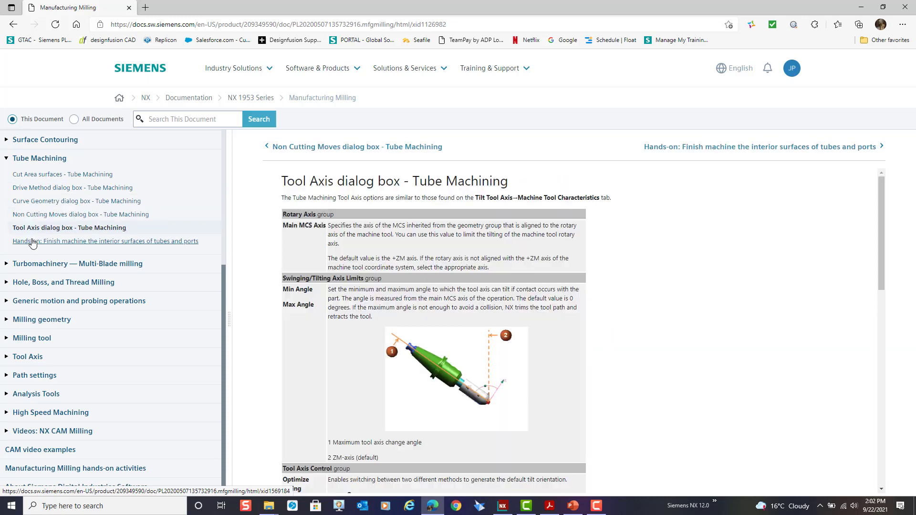
{"action": "left_click", "coordinate": [41, 244]}
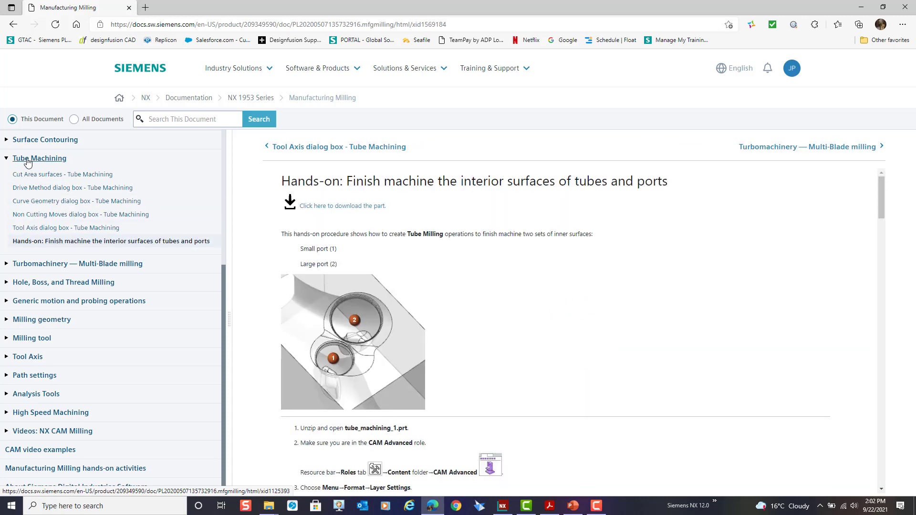
{"action": "left_click", "coordinate": [24, 158]}
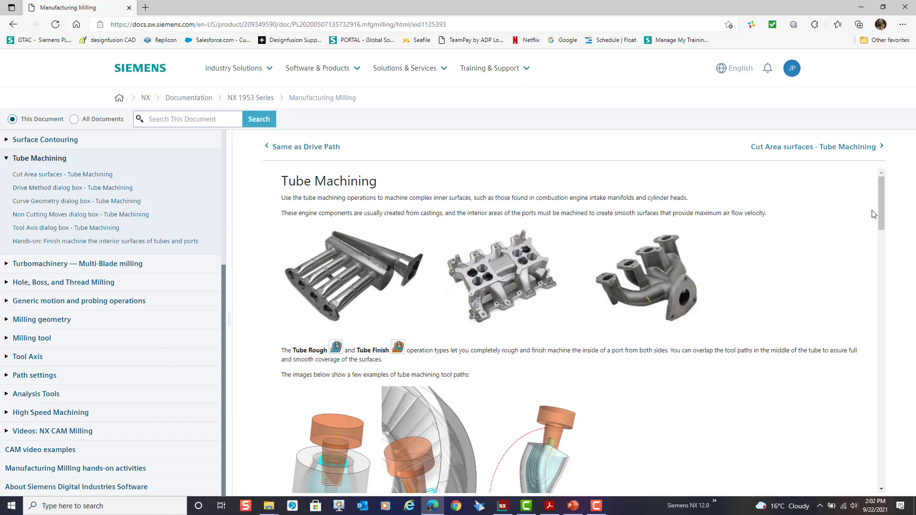